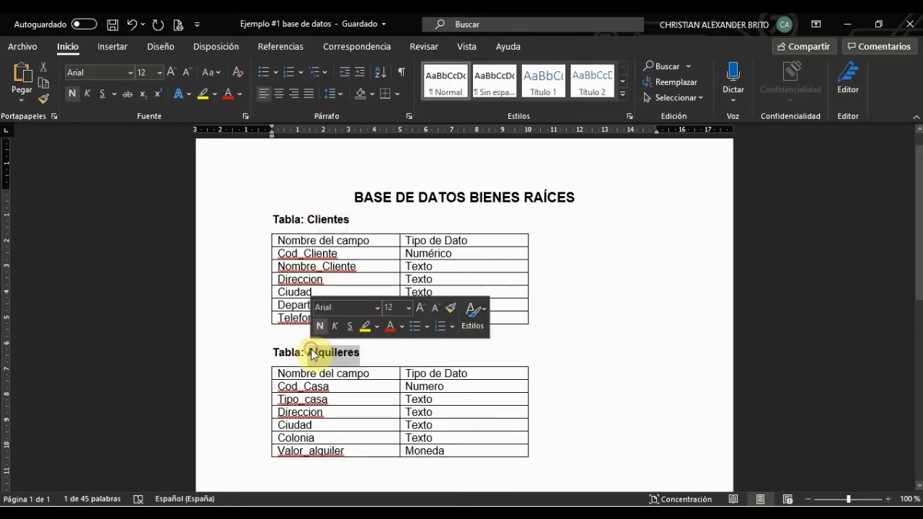
Review the field names and data types of the Clientes table in the Word document
click(318, 240)
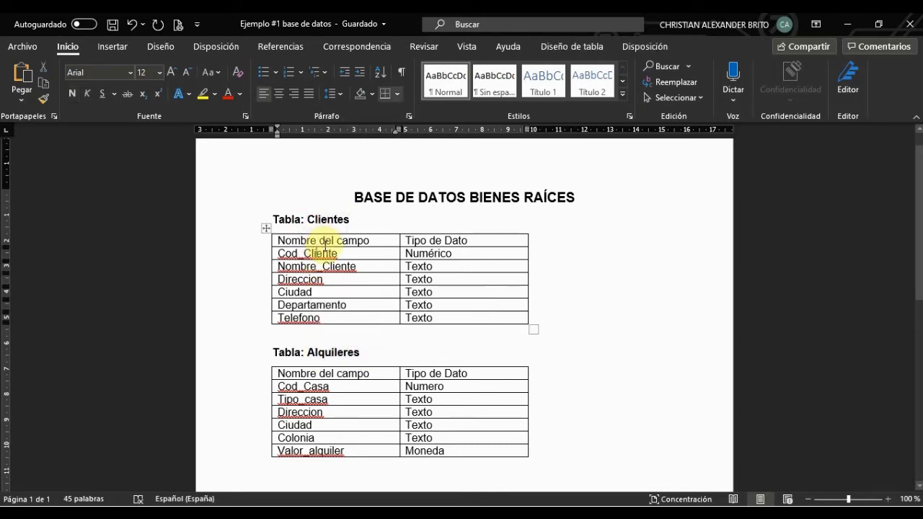
drag(323, 252, 319, 314)
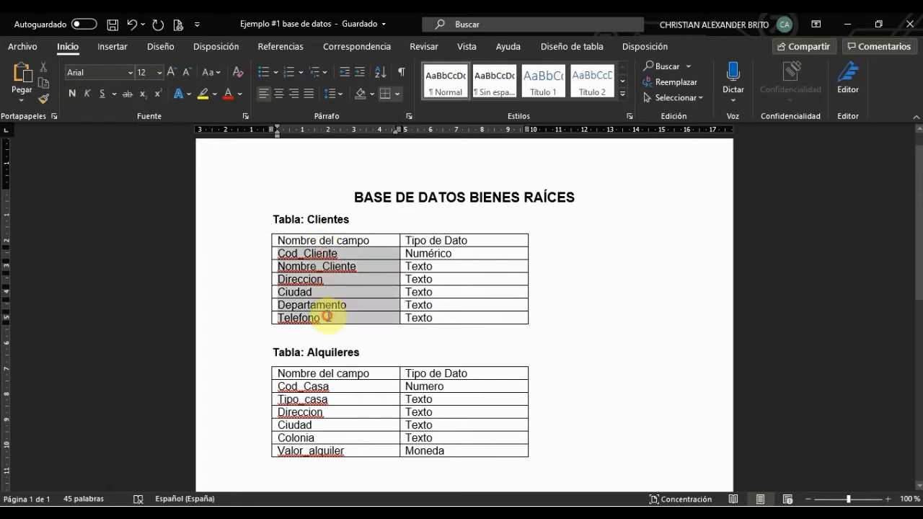
click(430, 247)
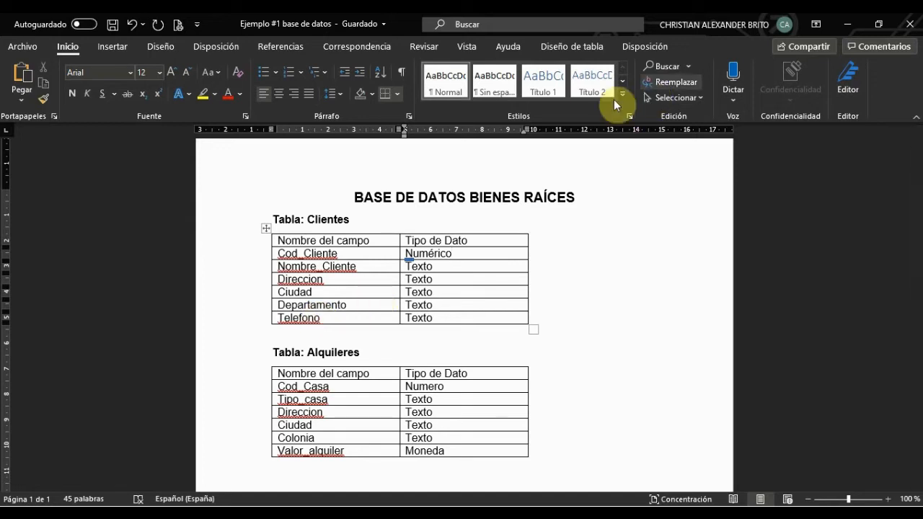
Switch to Access, start a blank database and name its file bienes_raices
key(alt+Tab)
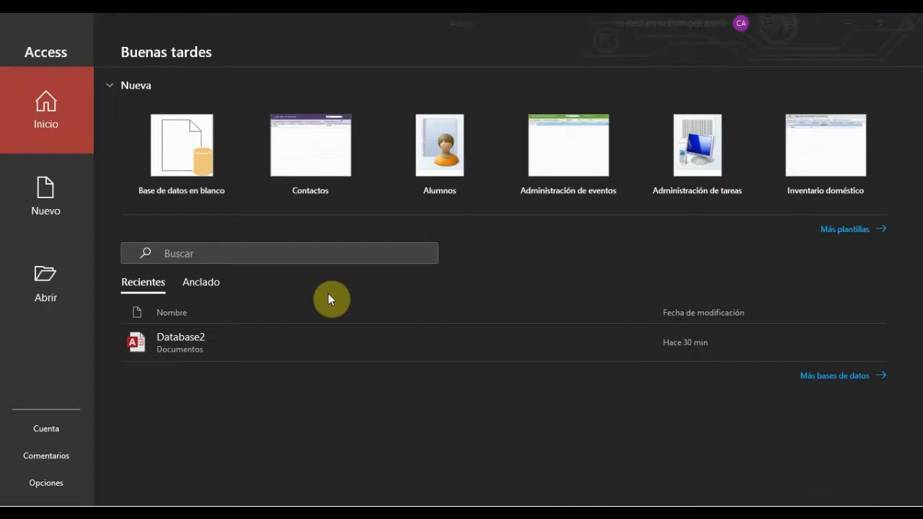
click(171, 148)
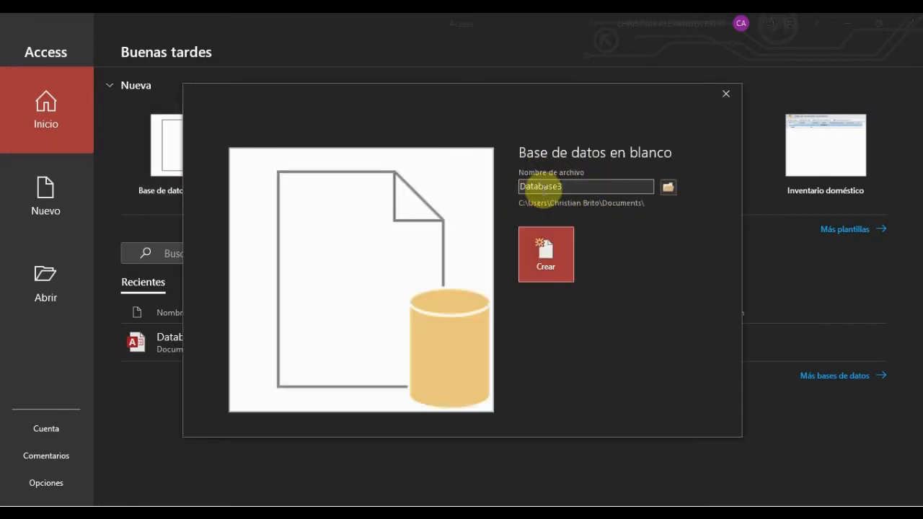
click(575, 186)
drag(519, 186, 582, 189)
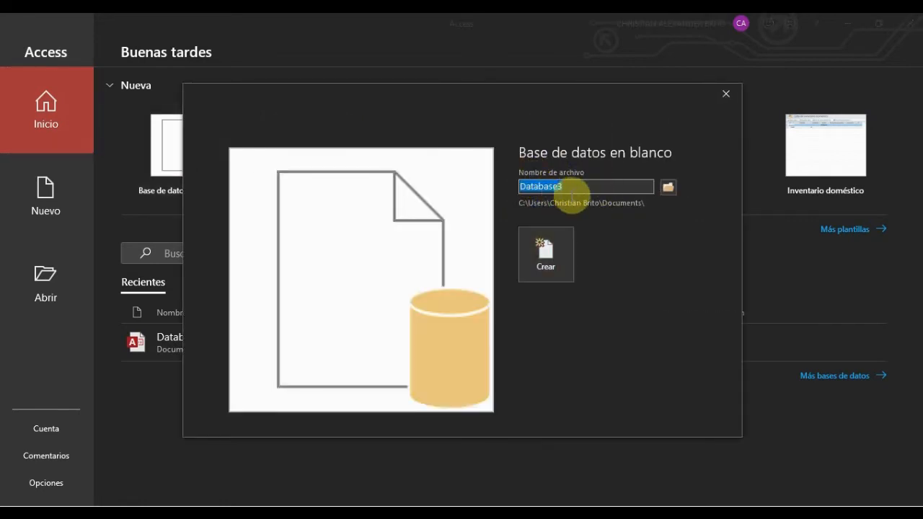
text(bienes_raci)
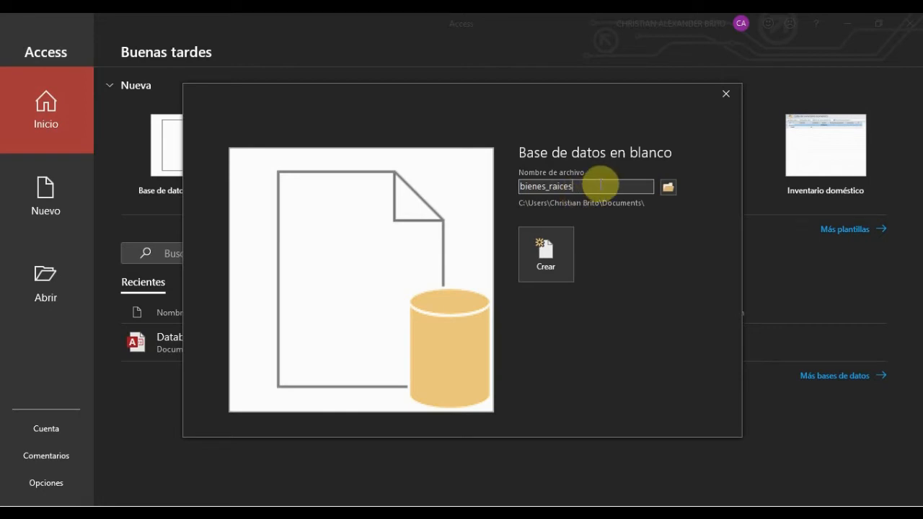
Create the database in the Google Drive folder IZDSP\2020\Clases\I BTP\Informatica\II pacial I Modulo
click(669, 189)
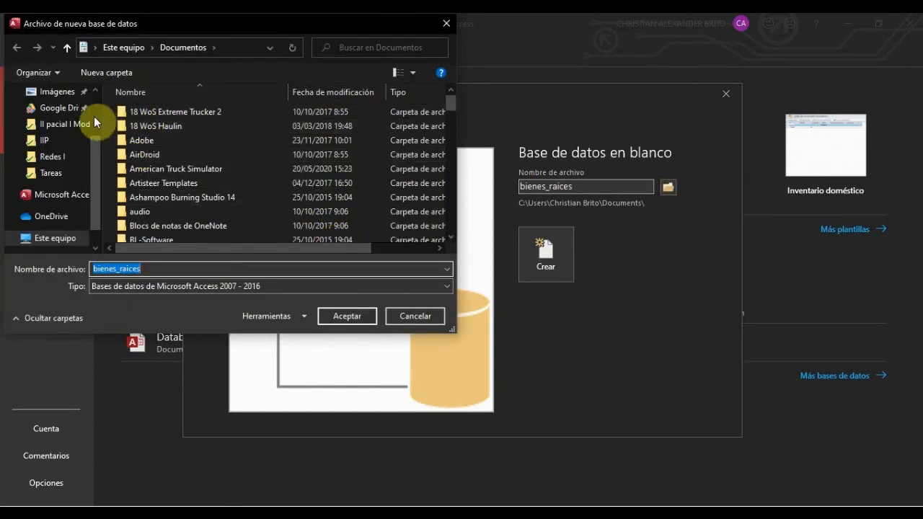
click(70, 110)
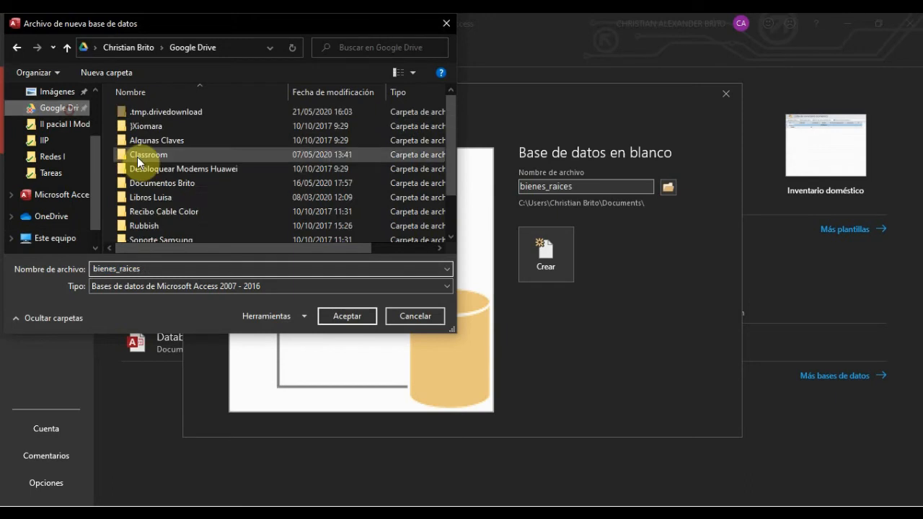
double_click(162, 183)
double_click(157, 208)
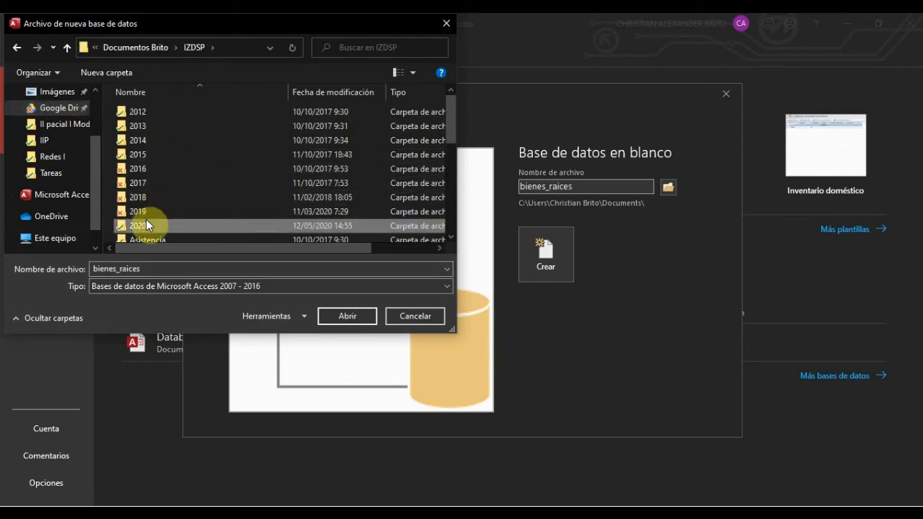
double_click(145, 219)
double_click(135, 109)
double_click(155, 112)
double_click(153, 114)
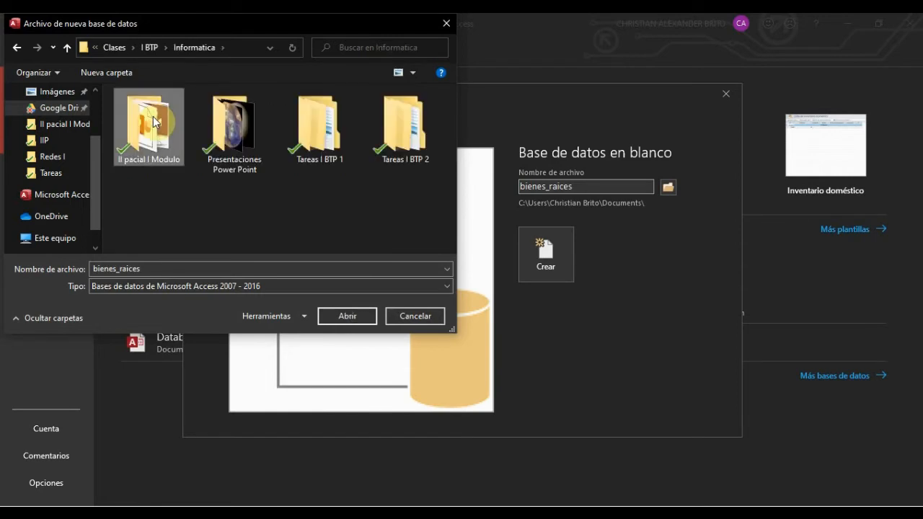
double_click(152, 117)
click(353, 318)
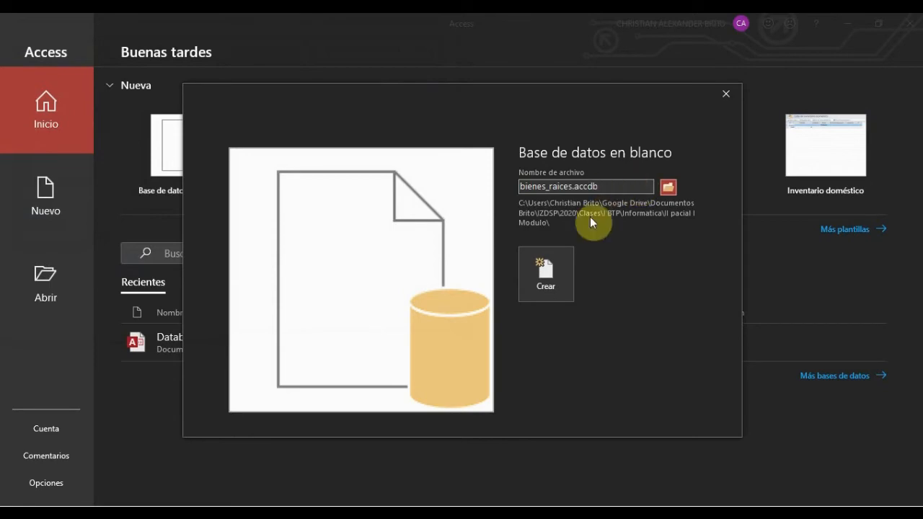
click(543, 278)
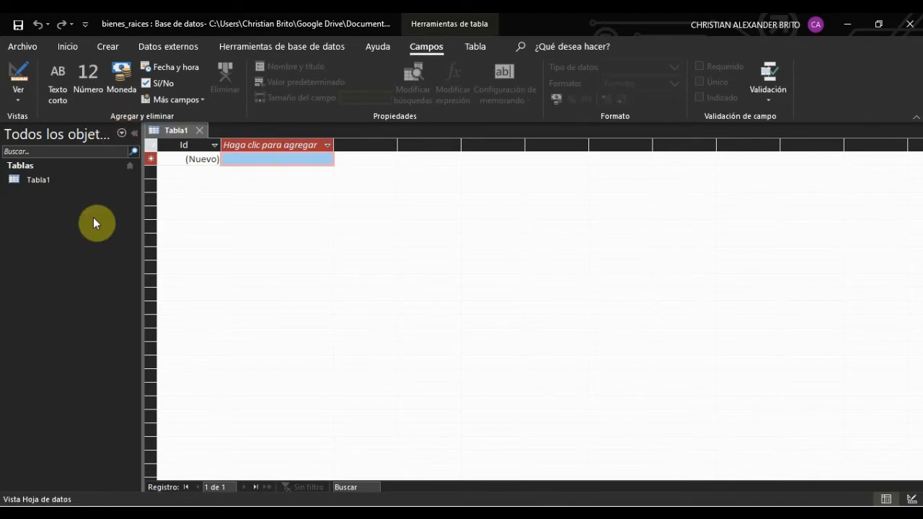
Check the first table's name in the Word document, and save the default Access table as clientes to open it in Design view
key(alt+Tab)
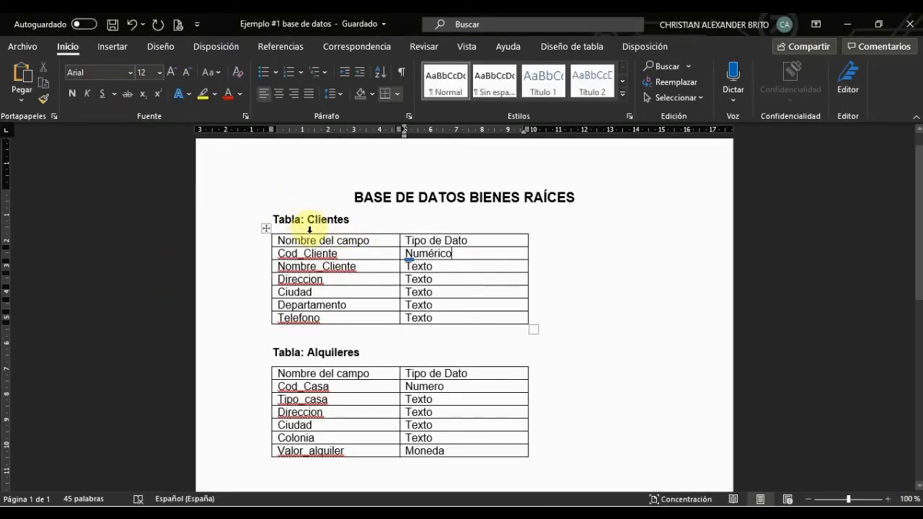
key(alt+Tab)
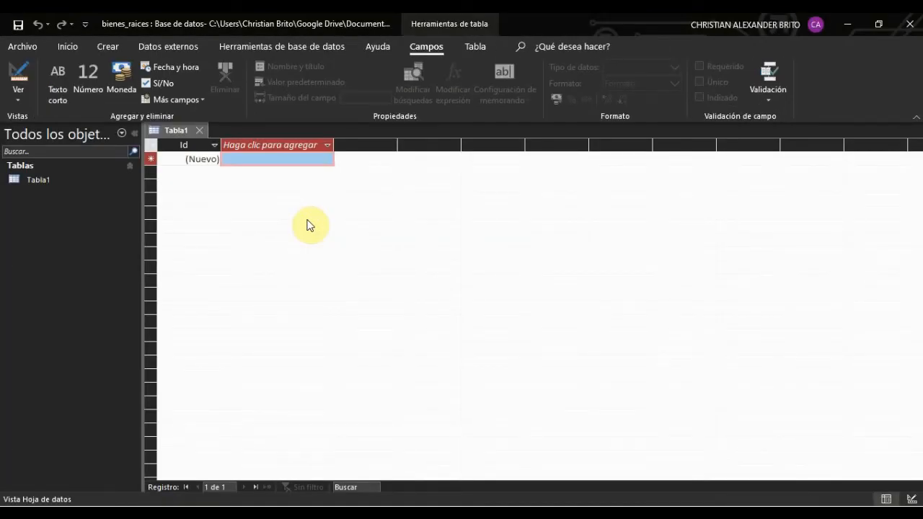
click(10, 103)
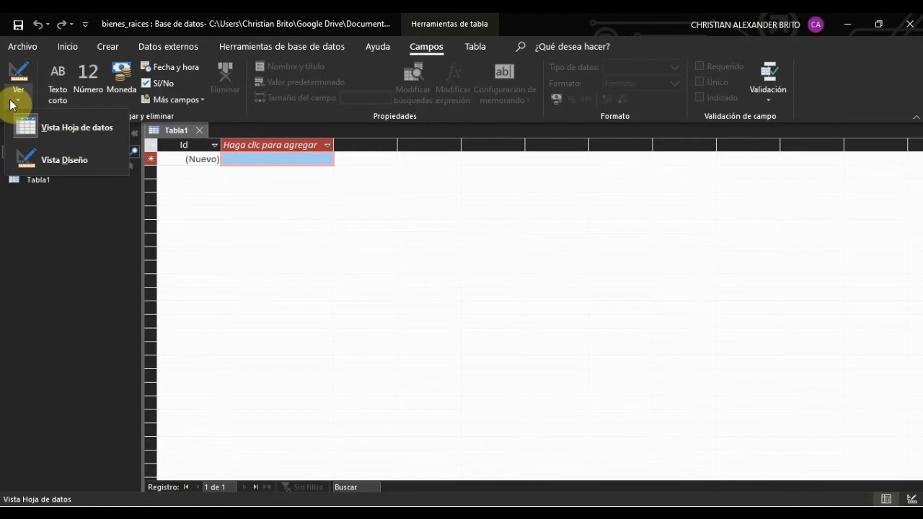
click(41, 163)
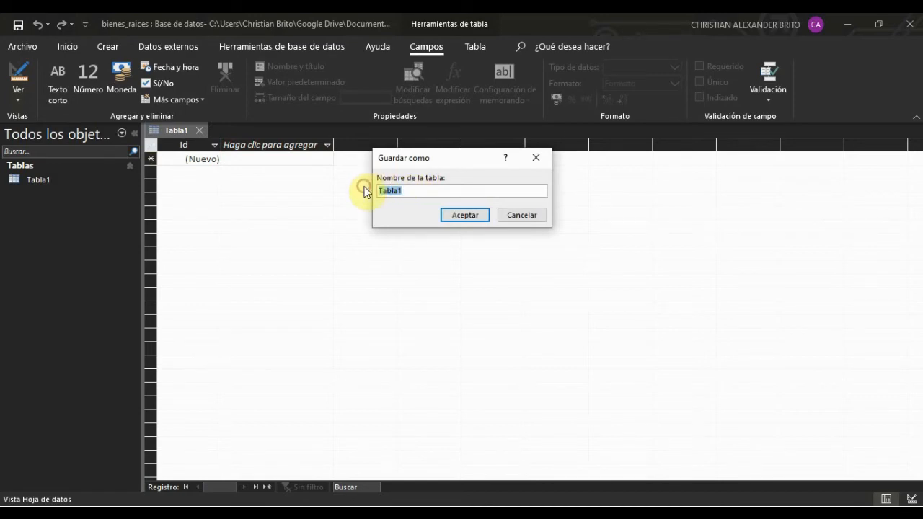
text(clientes)
key(Return)
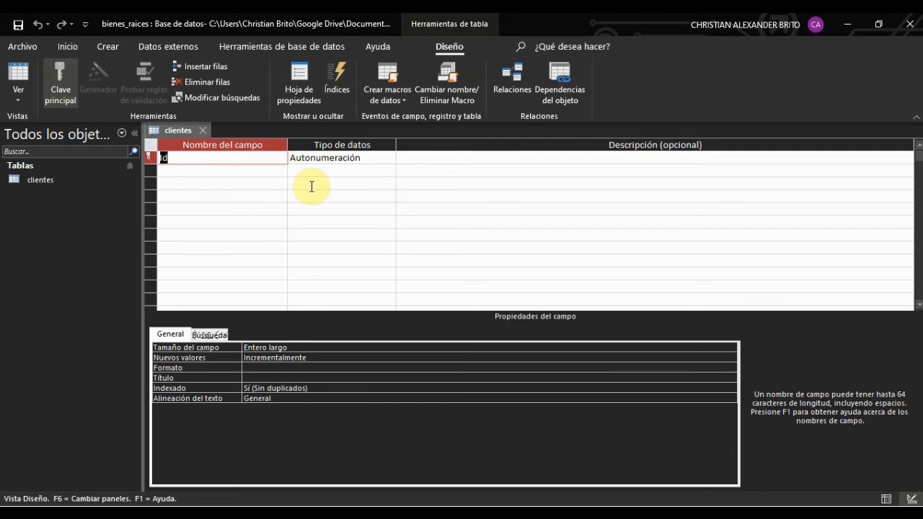
Consult the first Clientes field in Word, and in Access rename the Id field as cod_cliente with data type Número
key(alt+Tab)
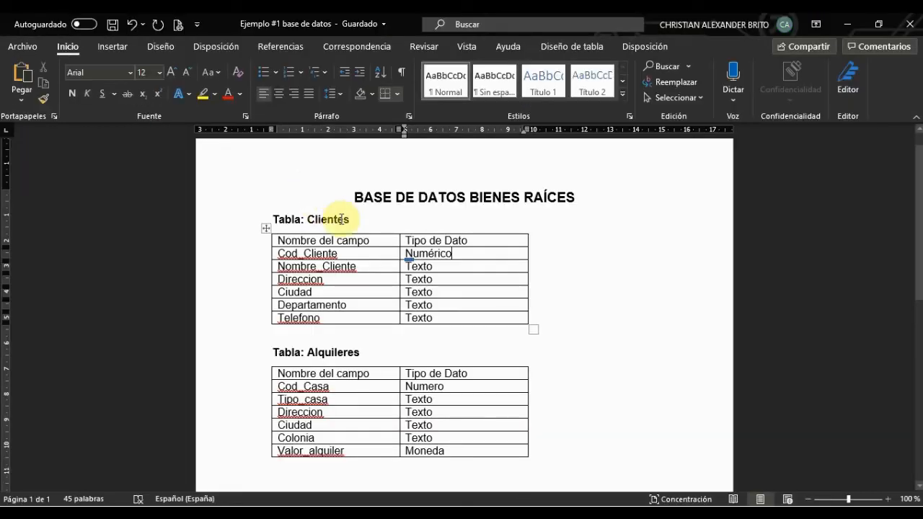
click(304, 254)
right_click(305, 254)
click(306, 231)
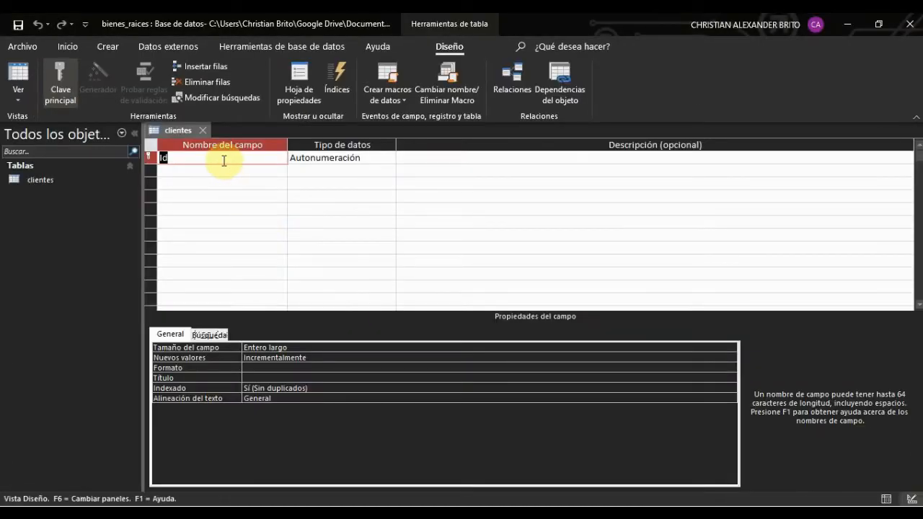
double_click(222, 160)
text(cod_cliente)
click(389, 157)
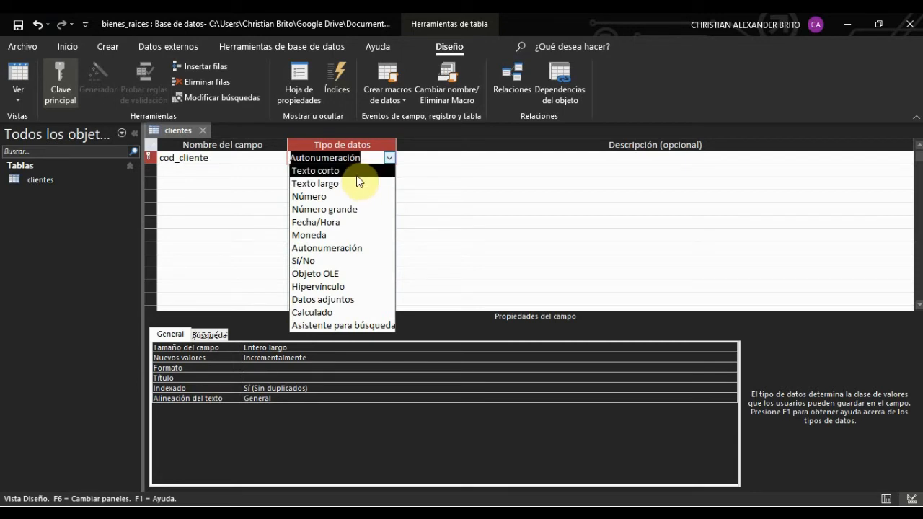
click(345, 197)
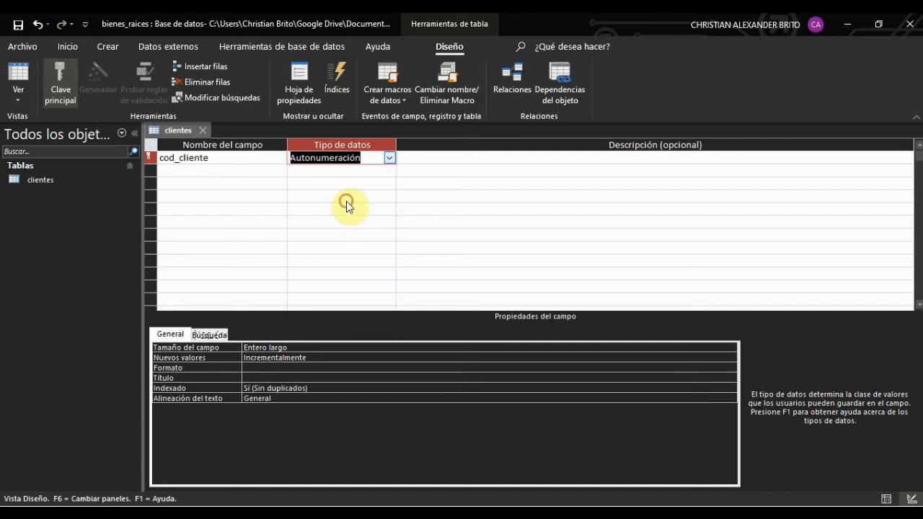
Add a second field named nombre_cliente with data type Texto corto to the clientes table
click(243, 173)
text(nombre_cliente)
key(Tab)
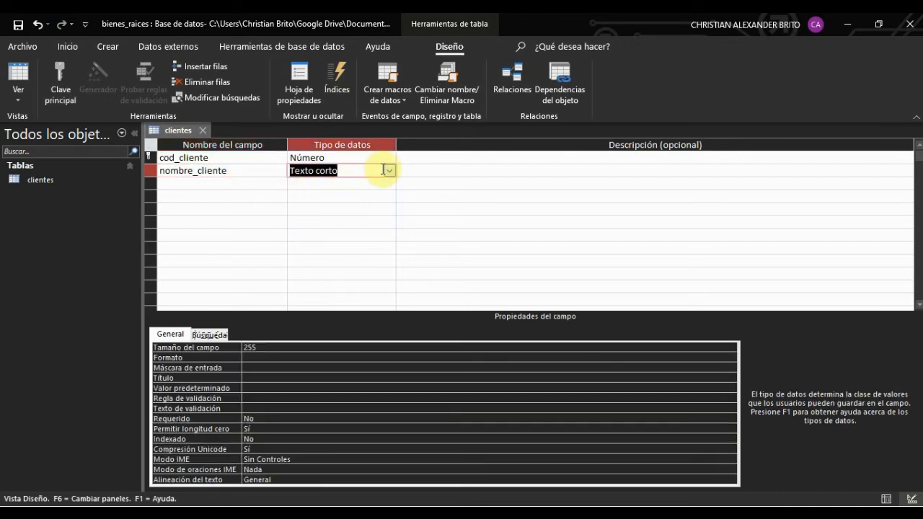
Check the next Clientes field in Word, and add the field direccion with data type Texto corto in Access
key(alt+Tab)
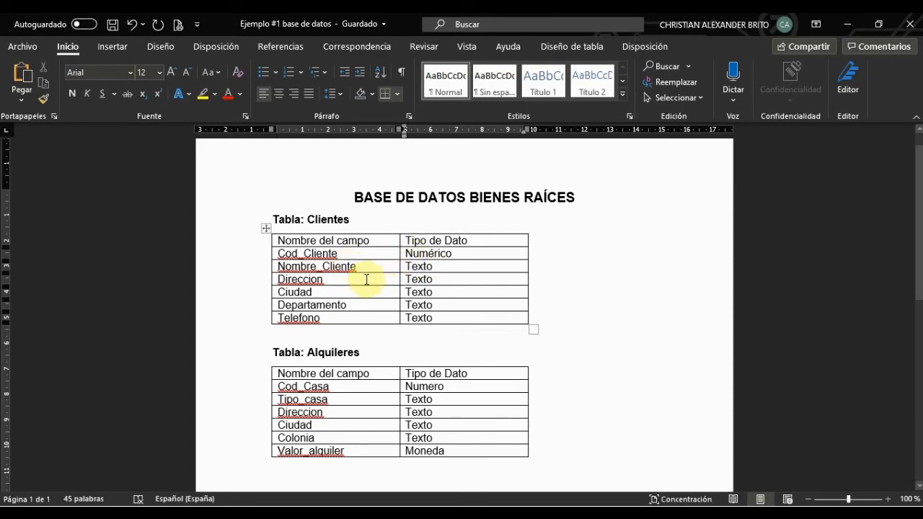
key(alt+Tab)
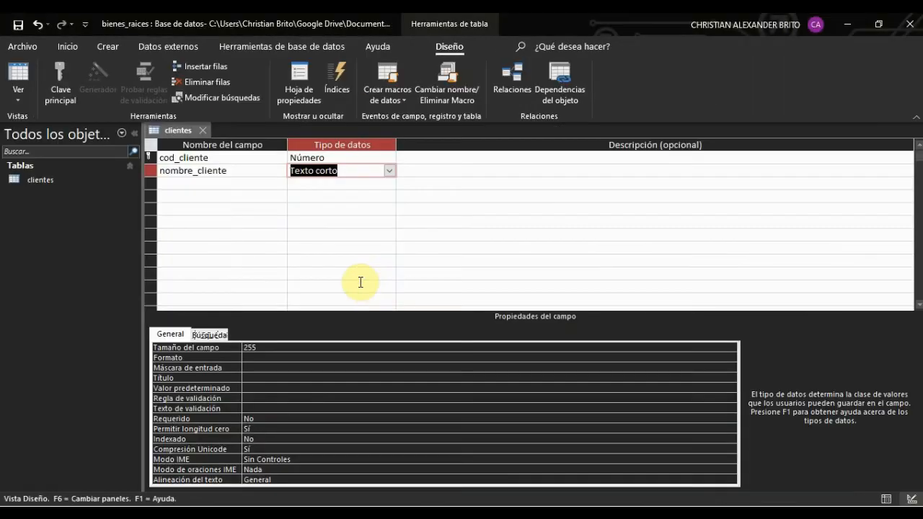
click(251, 185)
text(direccion)
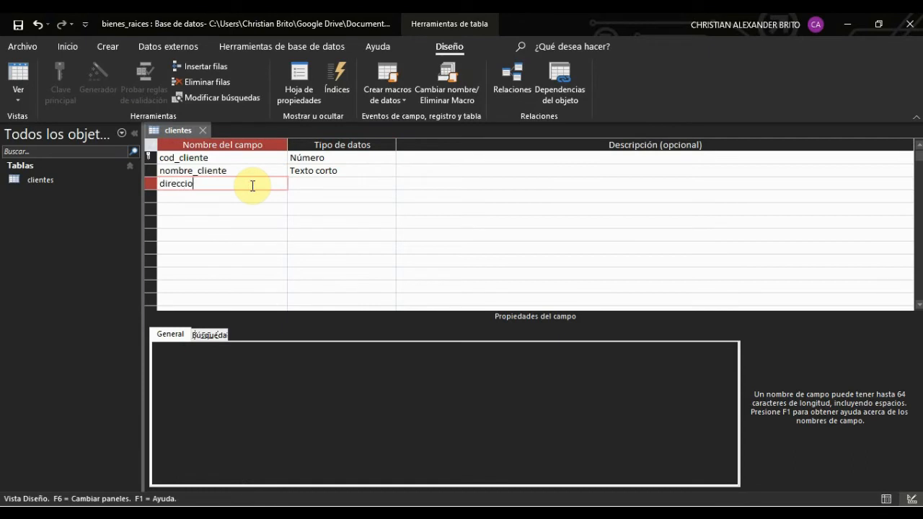
key(Tab)
text(tex)
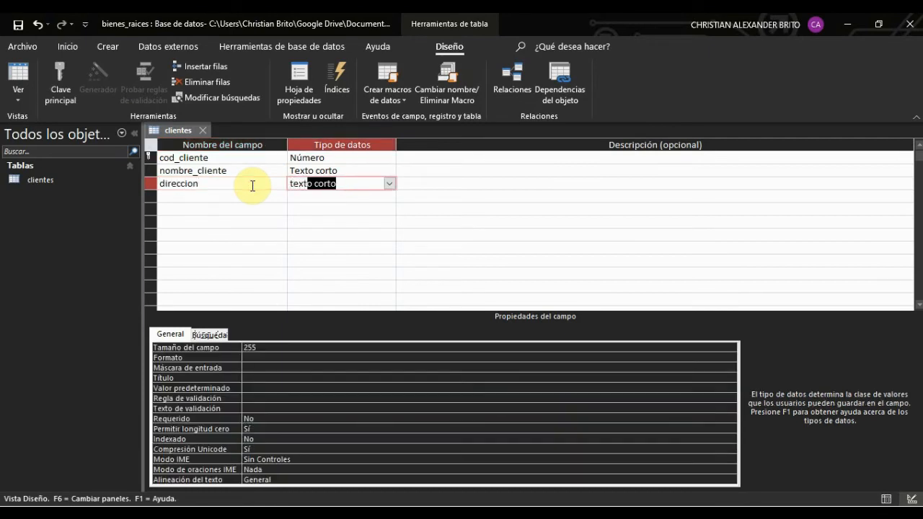
key(Tab)
Add a fourth field named ciedad with data type Texto corto to the clientes table
click(271, 196)
text(Ciu)
key(BackSpace)
key(BackSpace)
key(BackSpace)
text(cueda)
key(BackSpace)
key(BackSpace)
key(BackSpace)
key(BackSpace)
text(iedad)
key(Tab)
key(Tab)
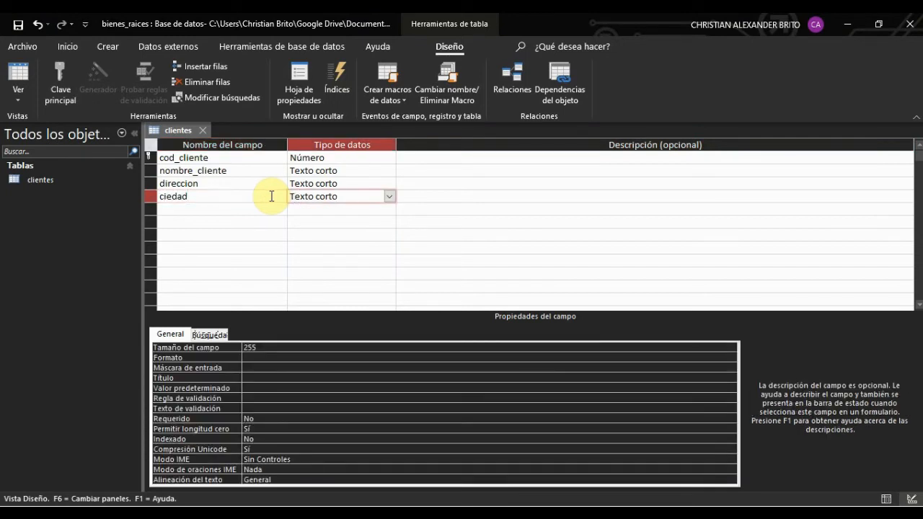
Look up the remaining Clientes fields in Word, and add the field departamento with data type Texto corto in Access
key(alt+Tab)
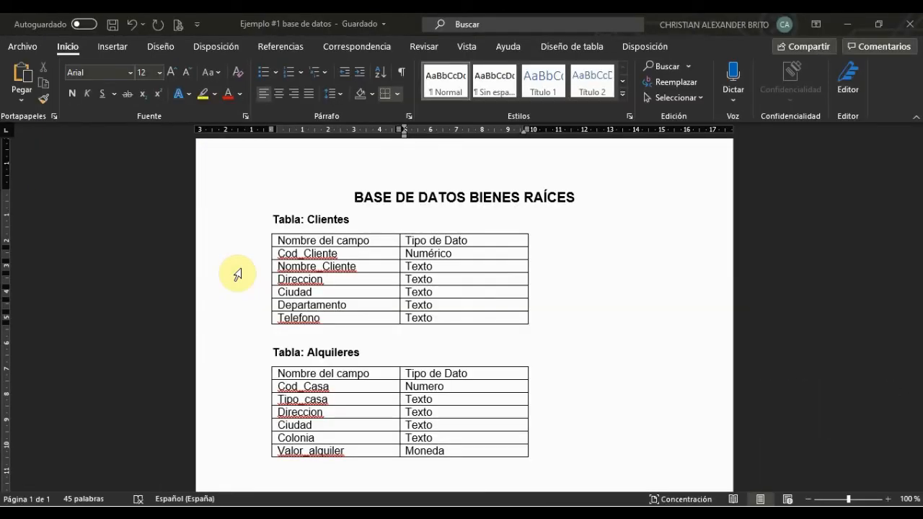
click(306, 309)
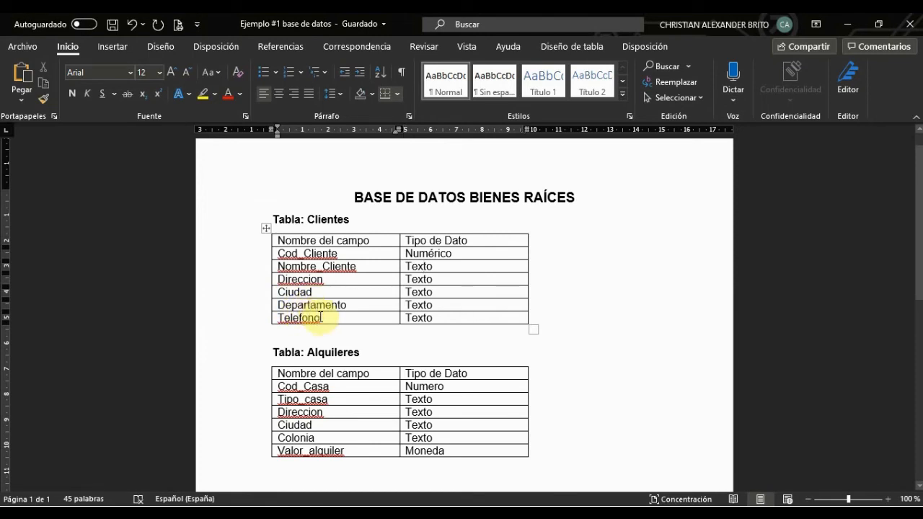
key(alt+Tab)
click(223, 208)
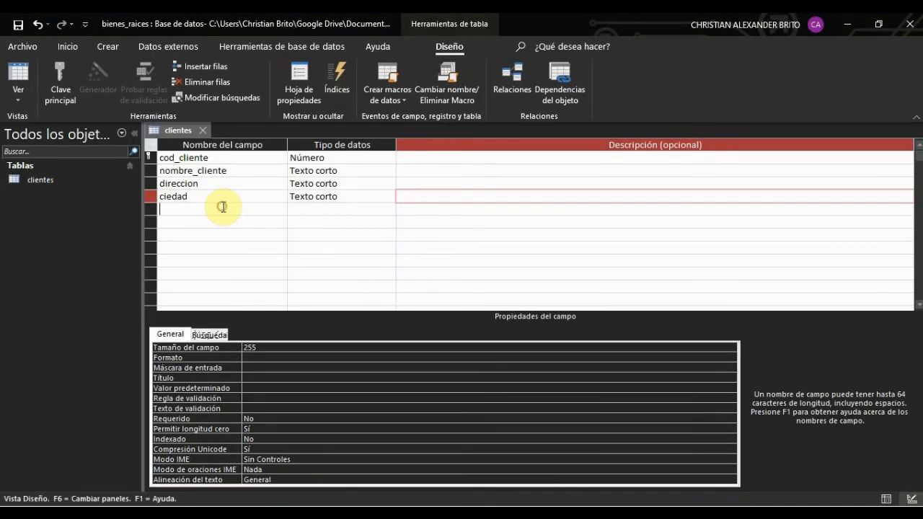
text(departamento)
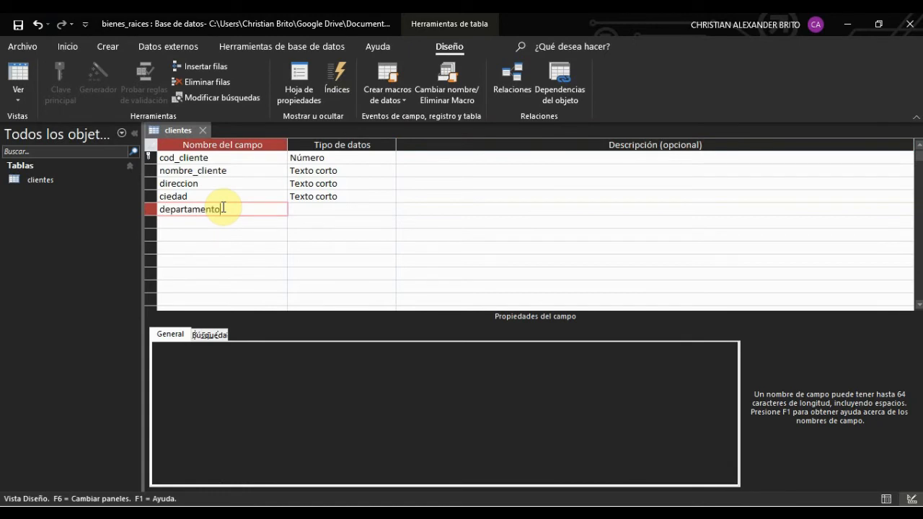
key(Tab)
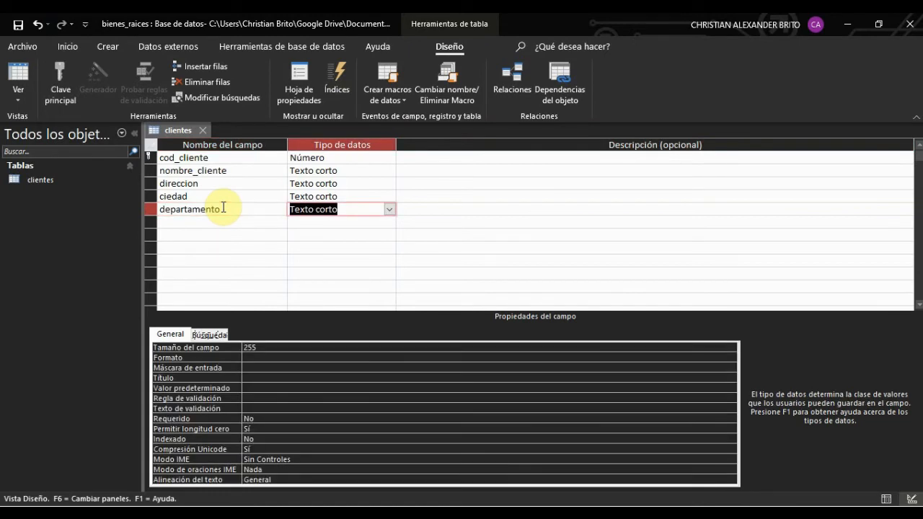
Add a sixth field named telefono with data type Texto corto to the clientes table
click(179, 220)
text(telefono)
key(Tab)
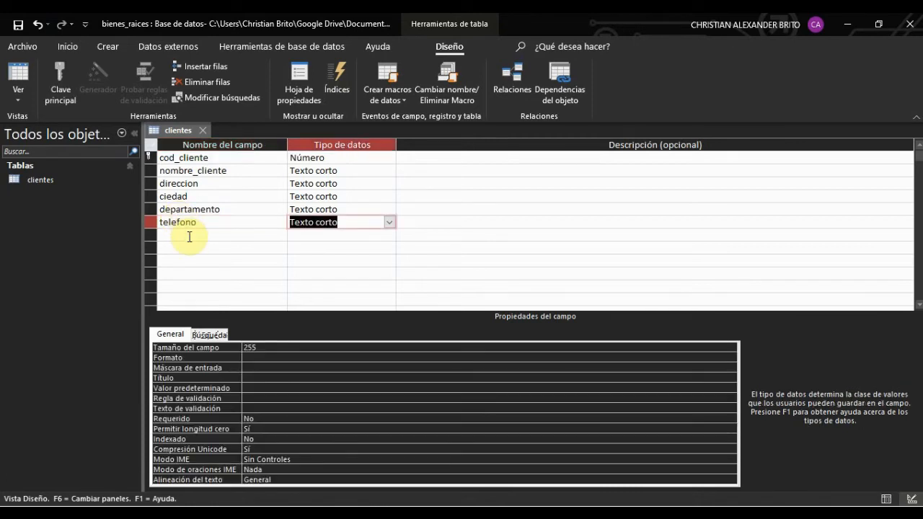
click(186, 222)
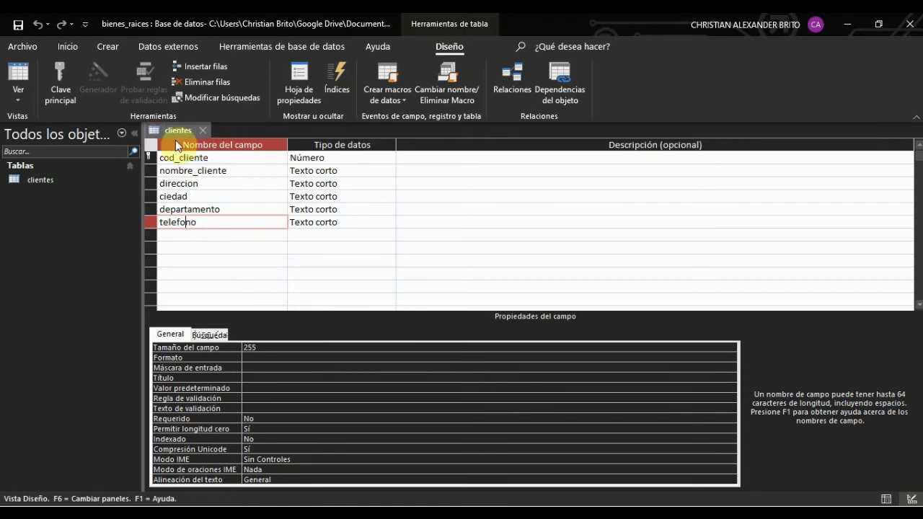
Close the clientes table, reopen it in Design view and switch it to Datasheet view
click(201, 132)
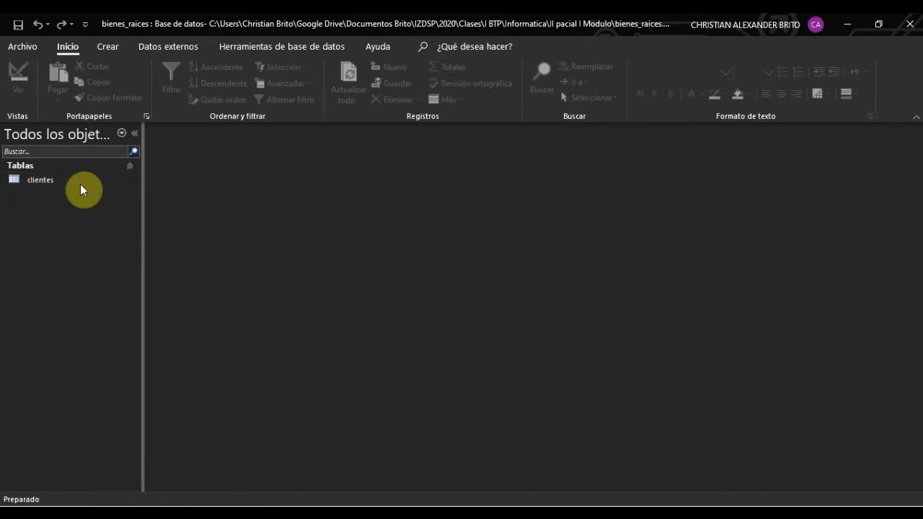
right_click(57, 180)
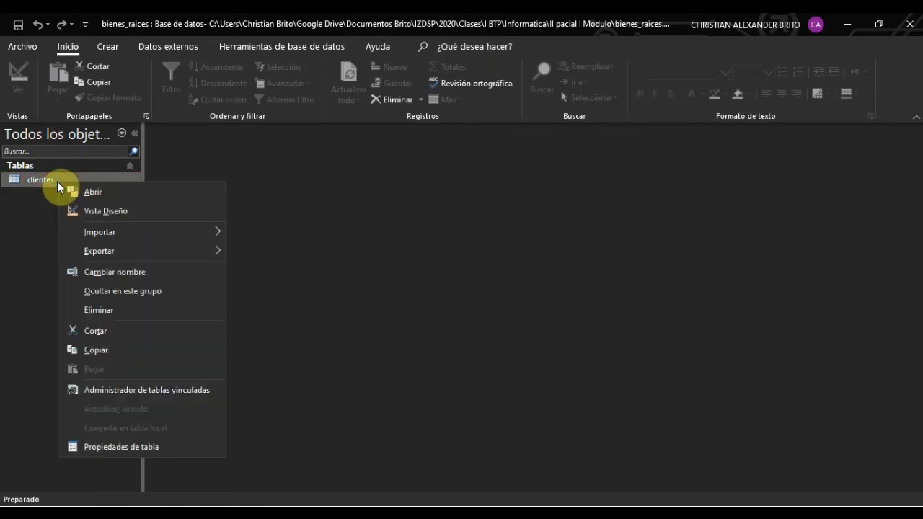
click(80, 208)
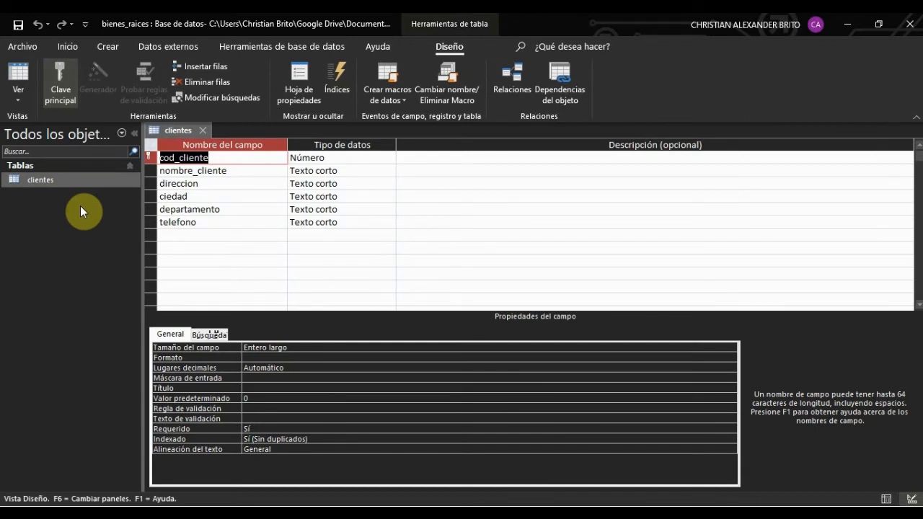
click(20, 102)
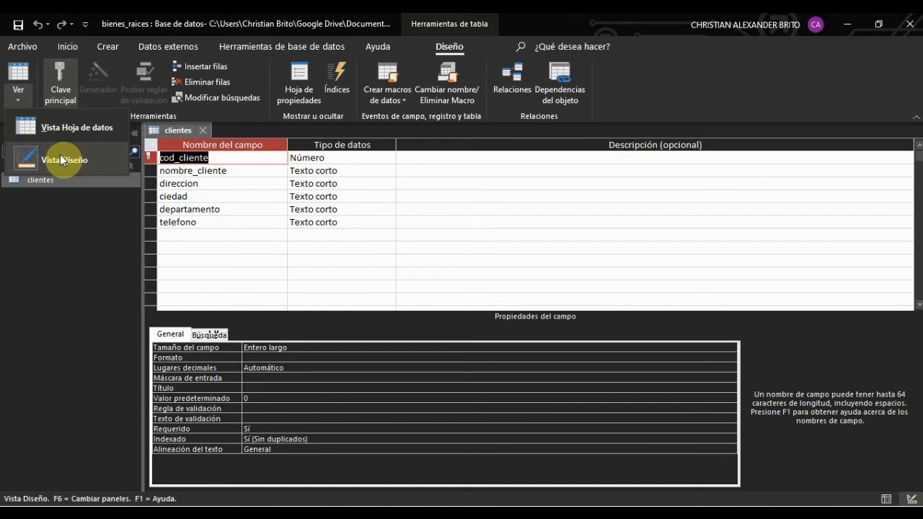
click(66, 130)
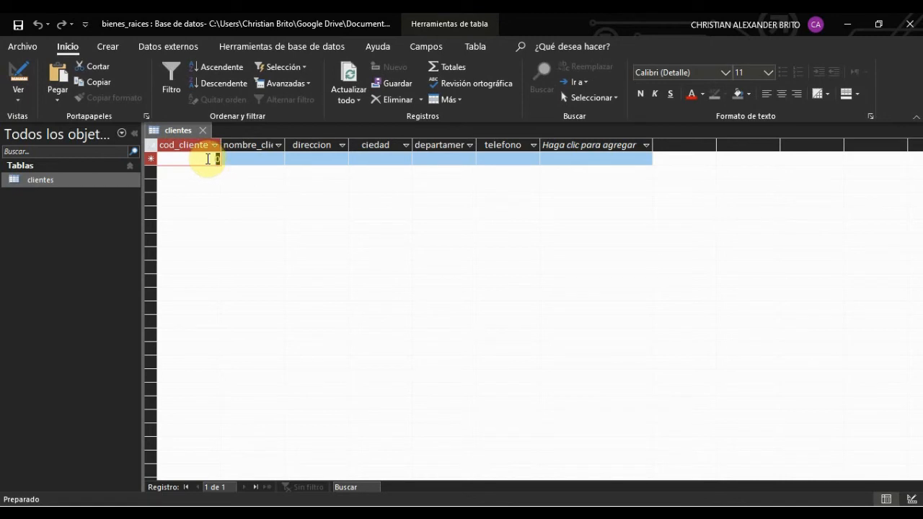
Start the first clientes record with cod_cliente 1, the client's name and the client's address
text(1)
key(Tab)
text(christian)
key(Tab)
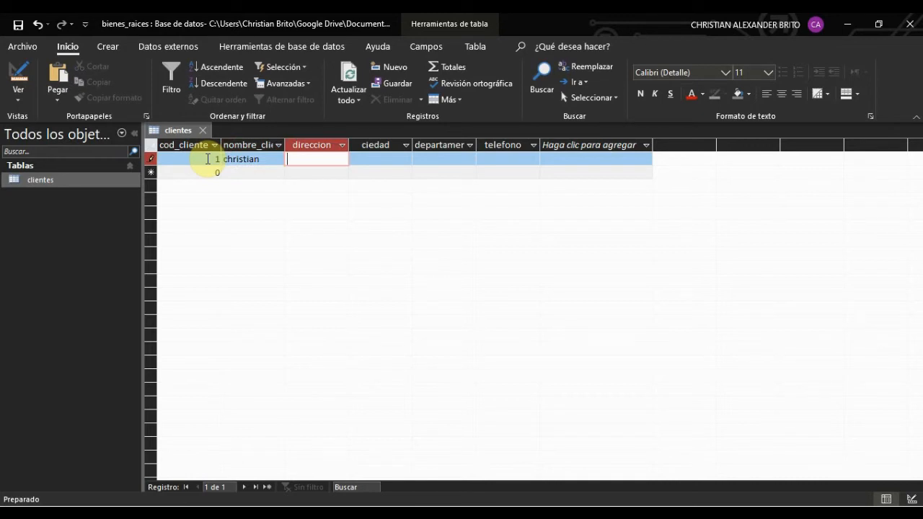
text(san judas)
key(Tab)
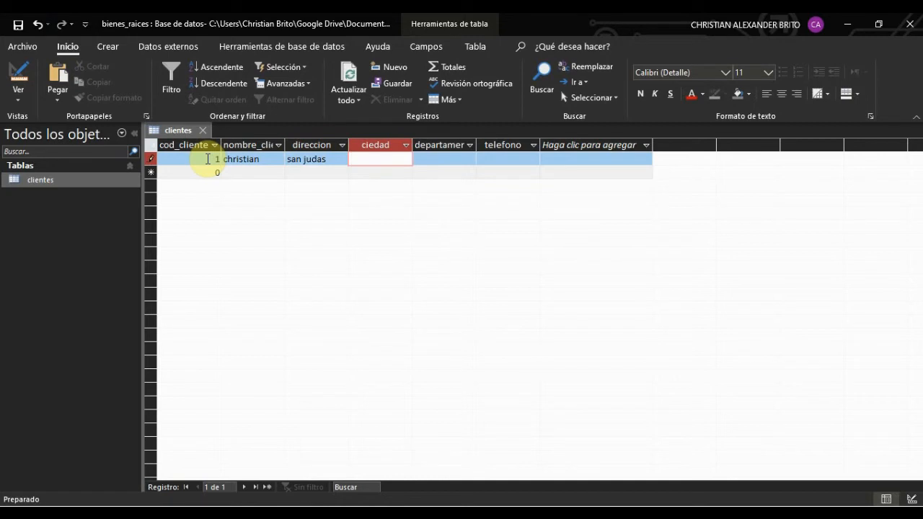
Complete the first record with ciedad la ceiba, departamento atlantida and the client's phone number
text(la ceiba)
key(Tab)
text(atlantida)
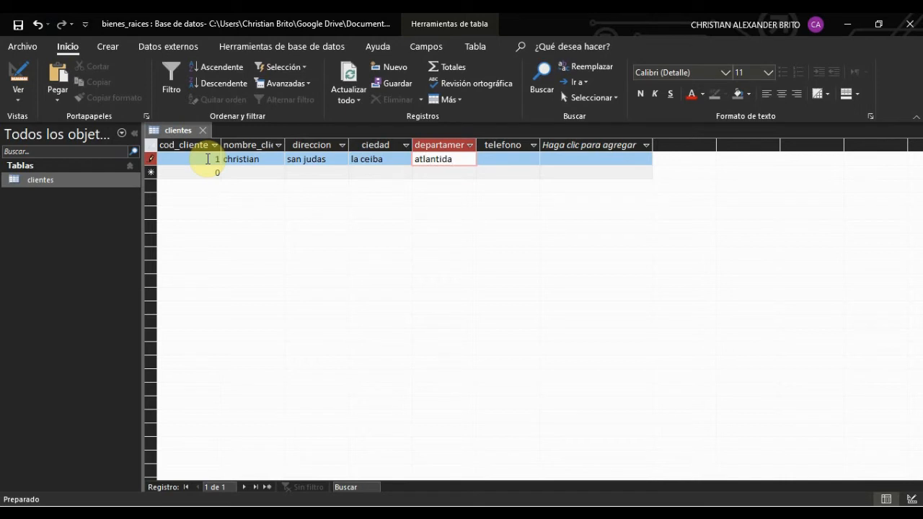
key(Tab)
text(2444-2222)
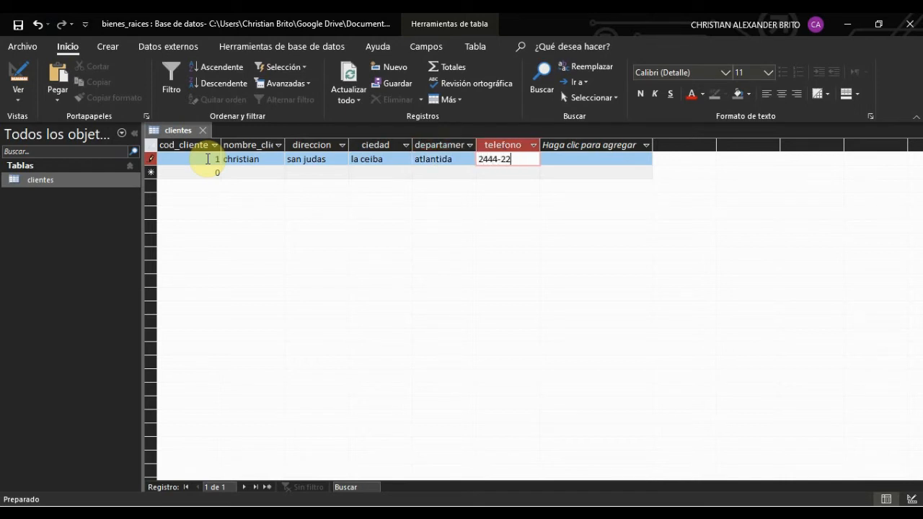
double_click(500, 159)
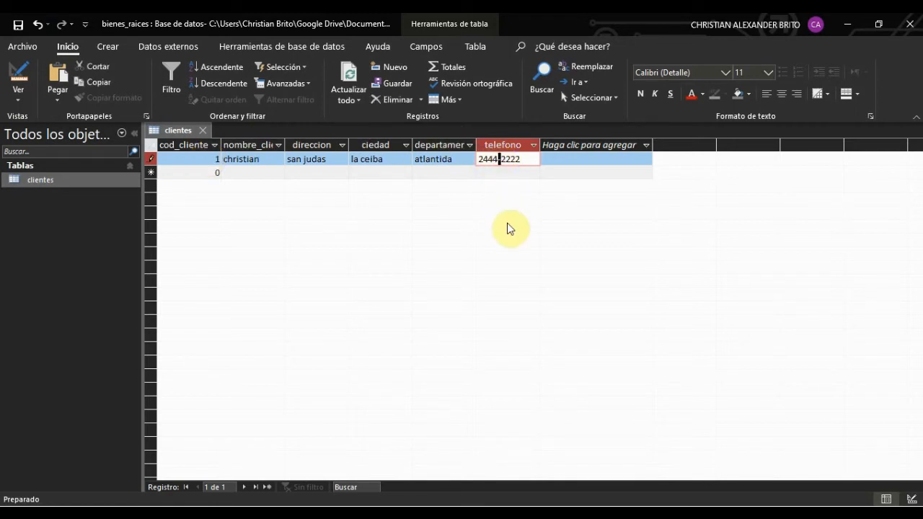
click(532, 147)
click(523, 158)
click(524, 160)
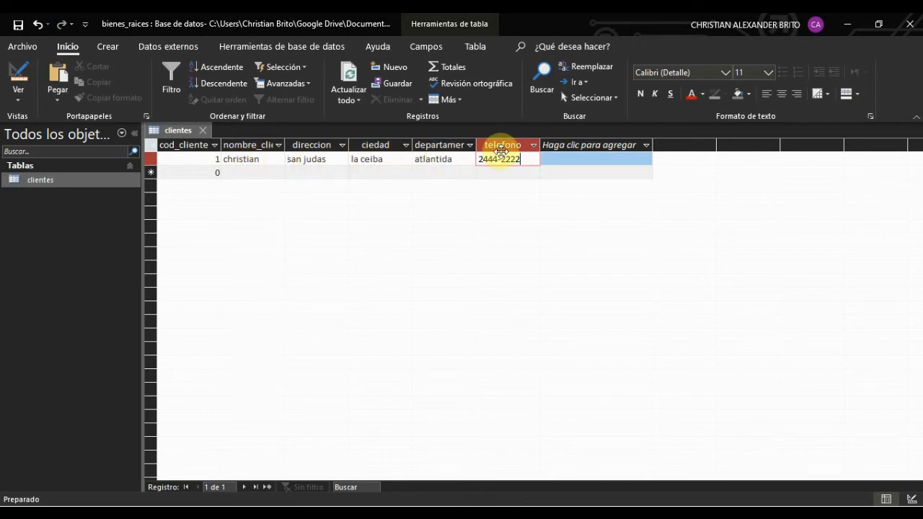
Start the second clientes record with cod_cliente 2, the client's name and the client's address
click(219, 172)
key(BackSpace)
text(2)
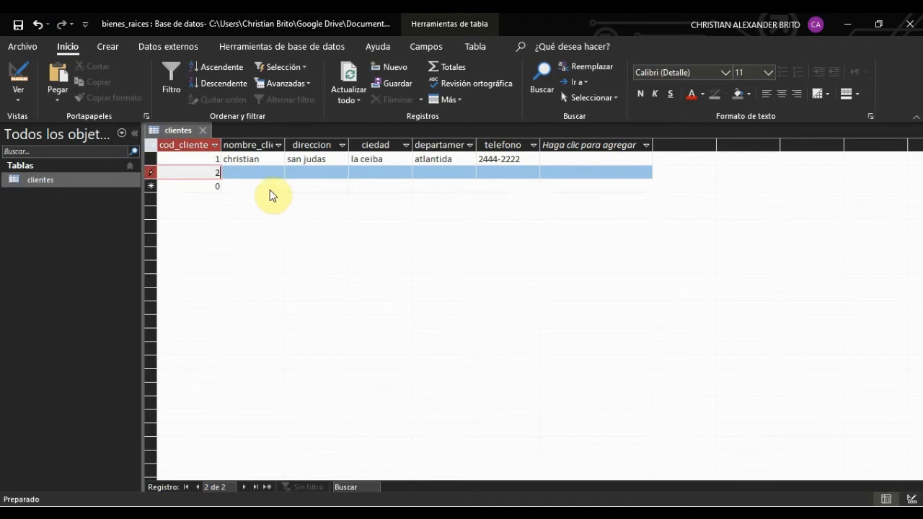
click(266, 176)
text(Alexander)
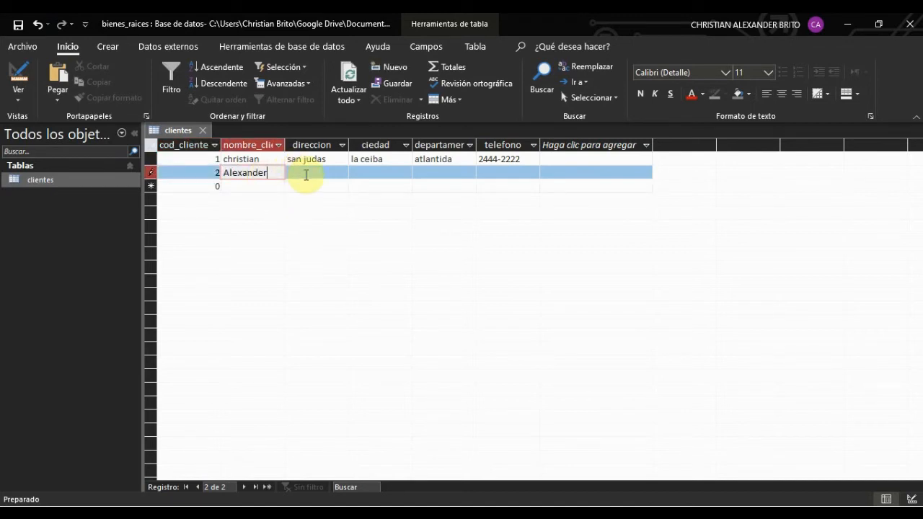
click(305, 175)
text(marisol)
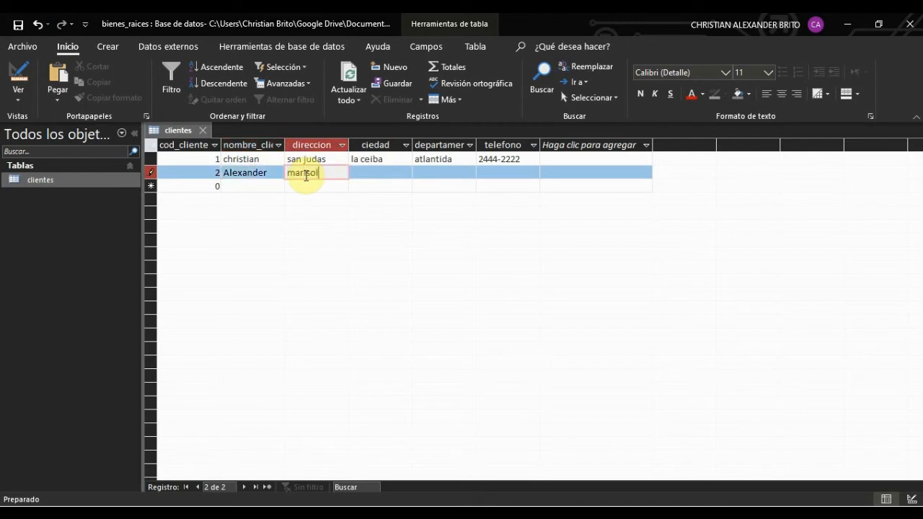
Complete the second record with ciedad la ceiba, departamento atlantida and the client's phone number
key(Tab)
text(la ceiba)
key(Tab)
text(atlantida)
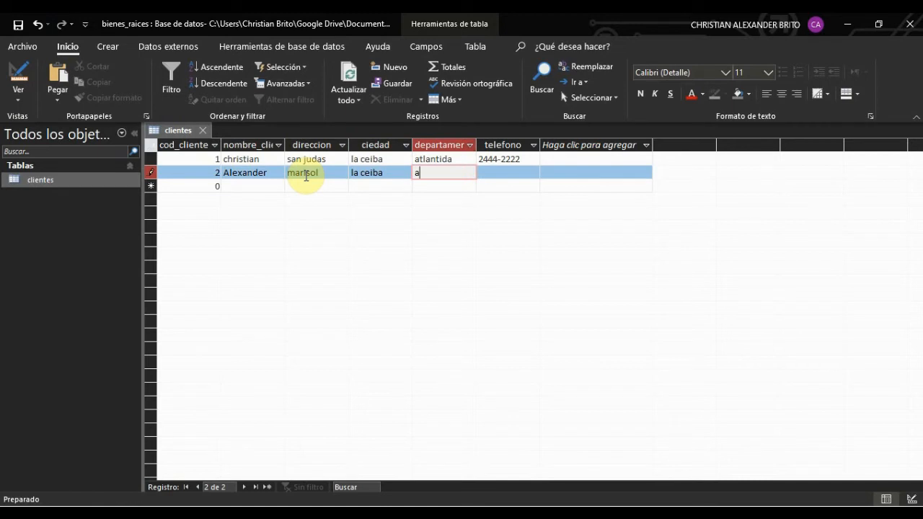
key(Tab)
text(2443-22)
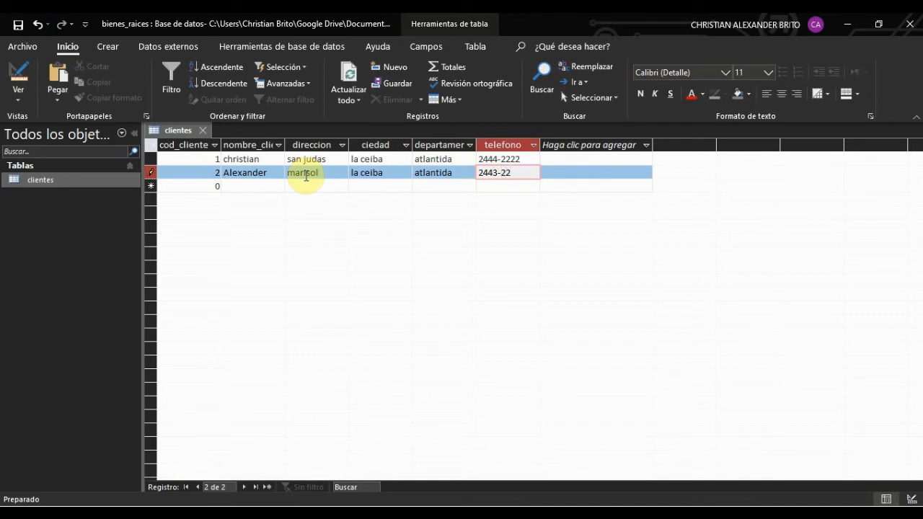
text(67)
click(317, 186)
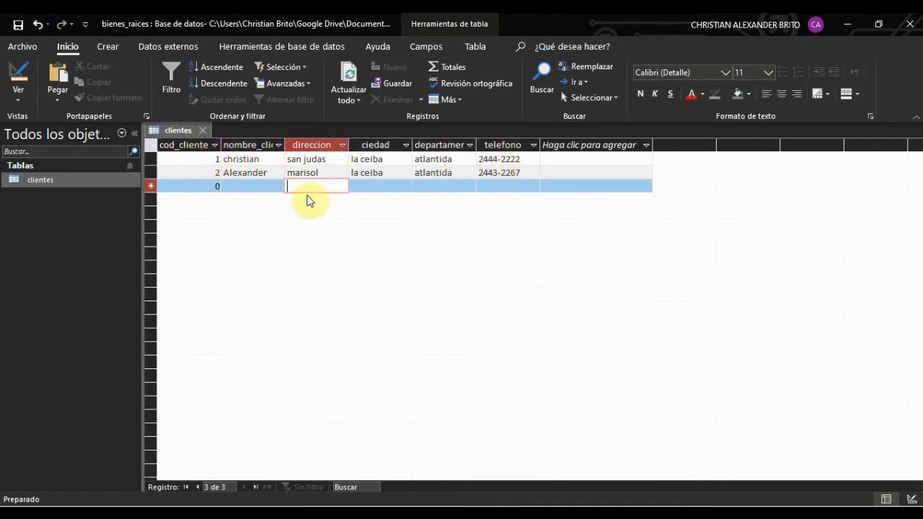
Start the third clientes record with cod_cliente 3, the client's name and the client's address
click(213, 189)
text(3)
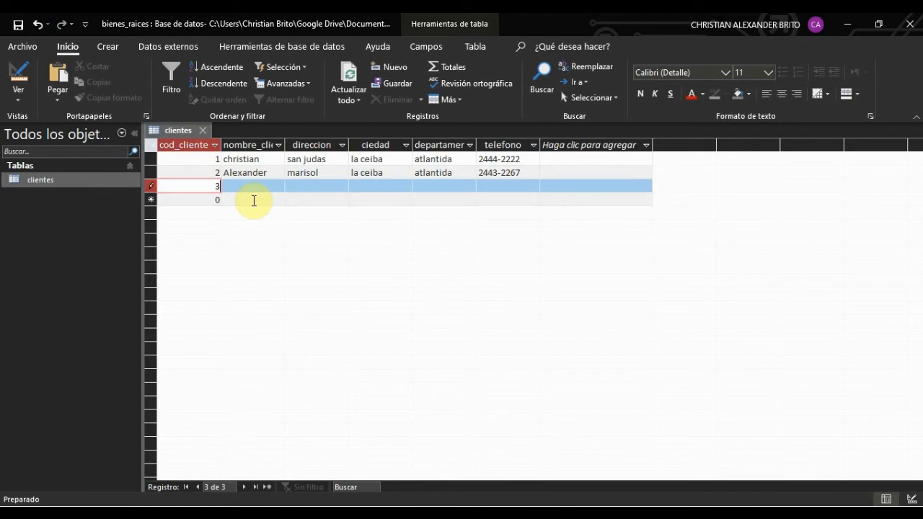
key(Tab)
text(Jose)
key(Tab)
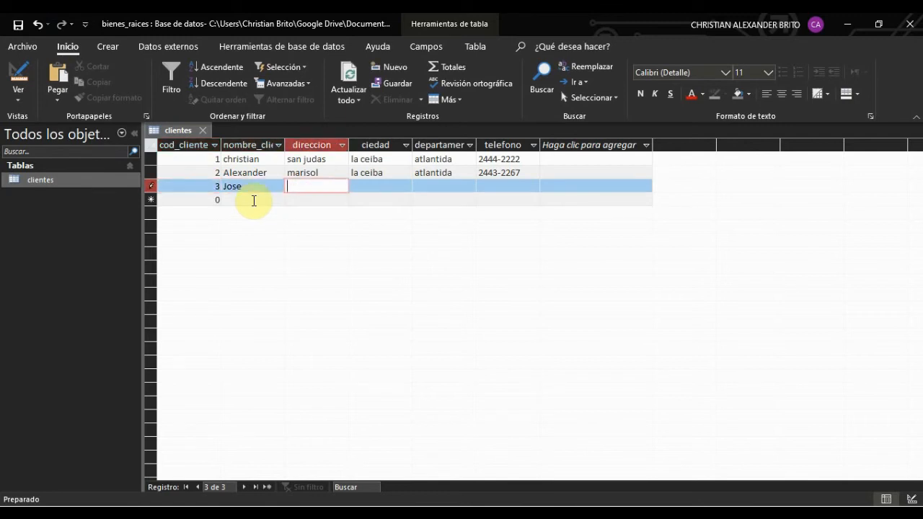
text(satuye)
key(Tab)
Complete the third record with ciedad la ceiba, departamento atlantida and the client's phone number
text(la)
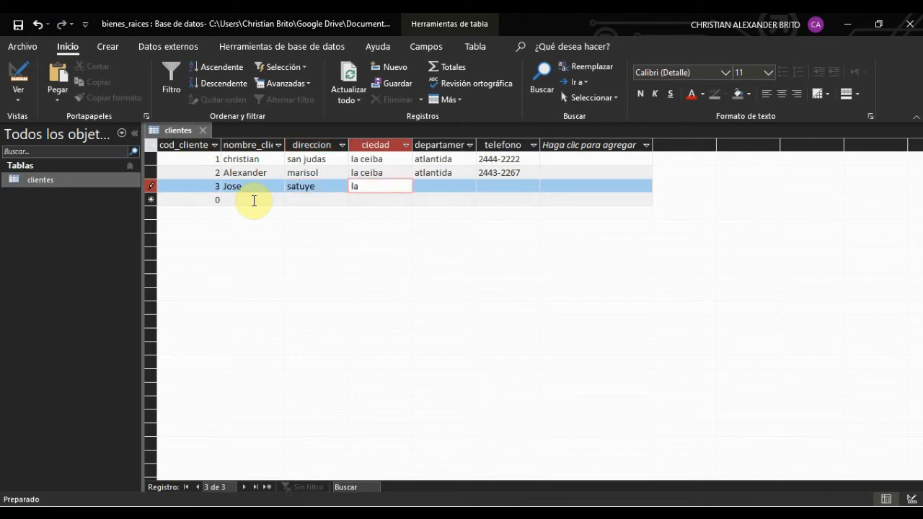
text( ceiba)
key(Tab)
text(atlantida)
key(Tab)
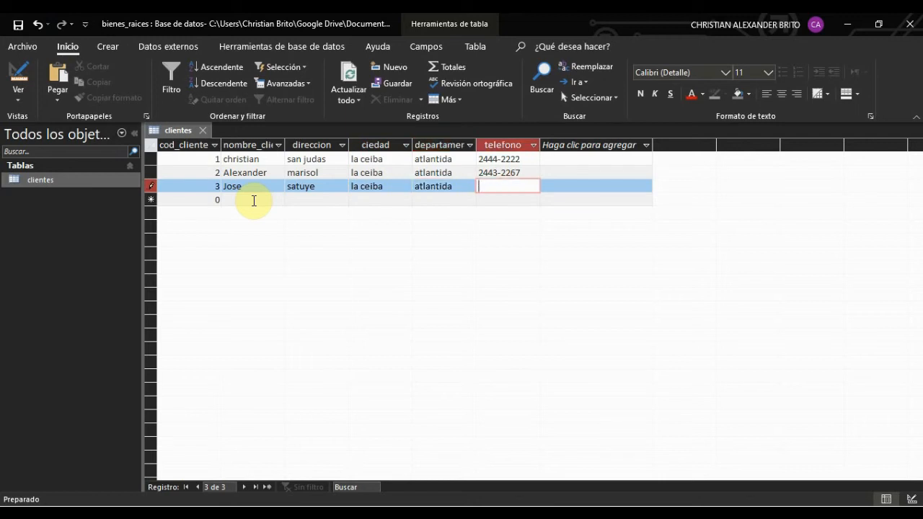
text(8787-7882)
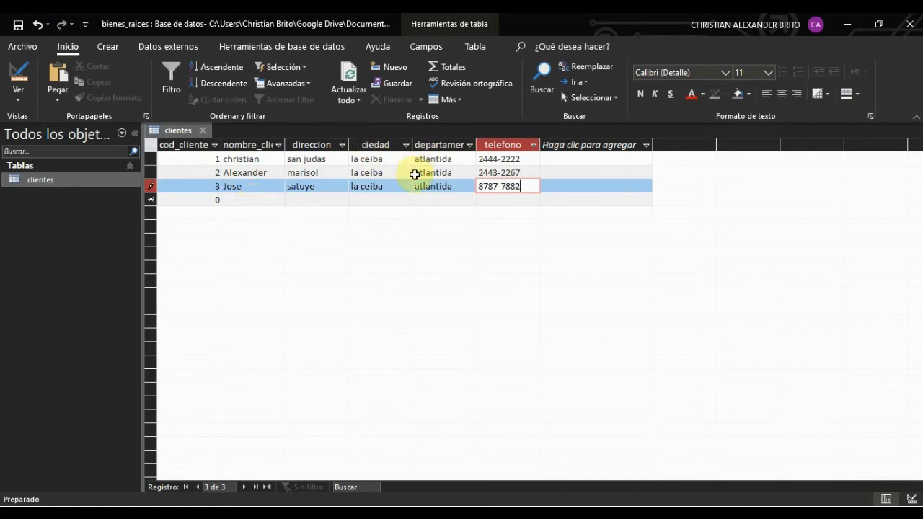
Correct the departamento spelling to atlántida, with an accented á, in all three client records
click(433, 160)
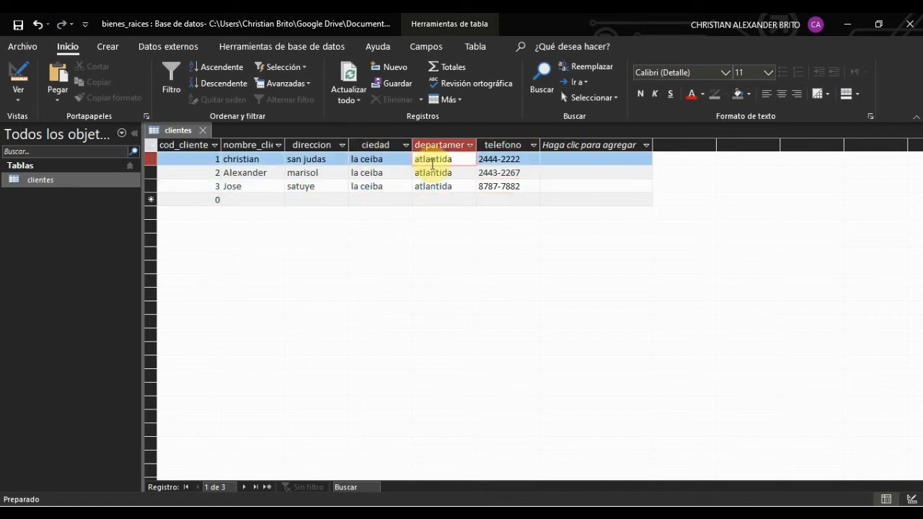
key(BackSpace)
text(á)
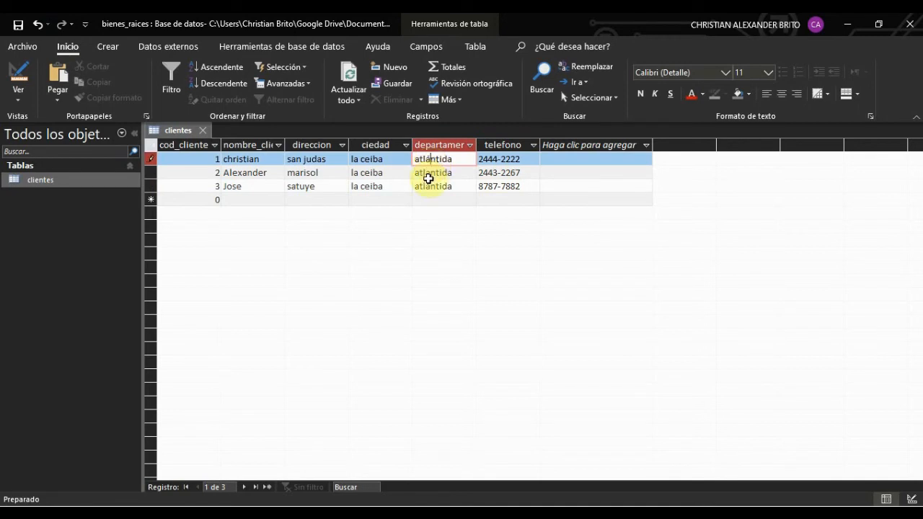
click(432, 173)
key(Delete)
text(á)
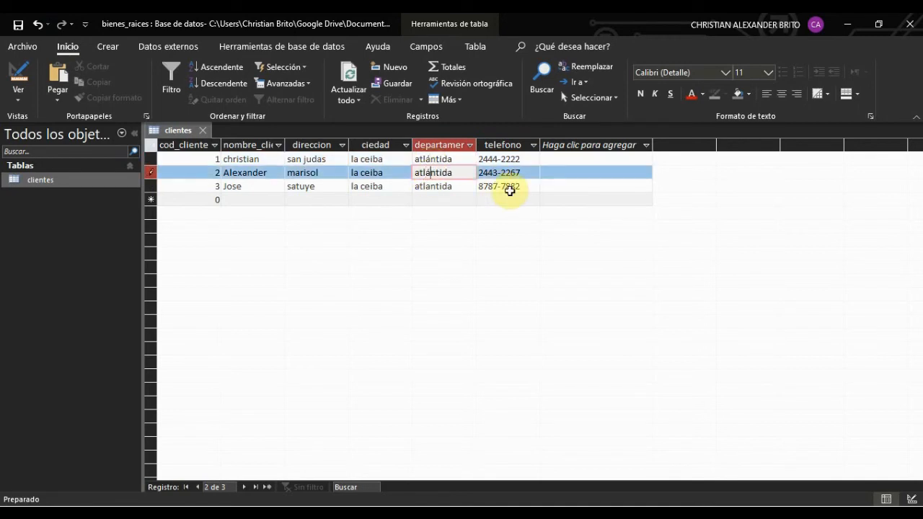
click(428, 187)
key(Delete)
text(á)
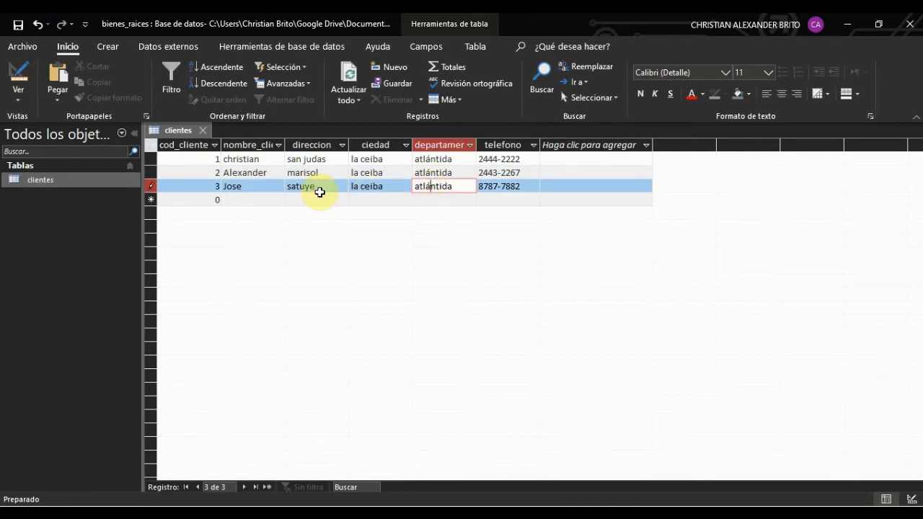
click(268, 185)
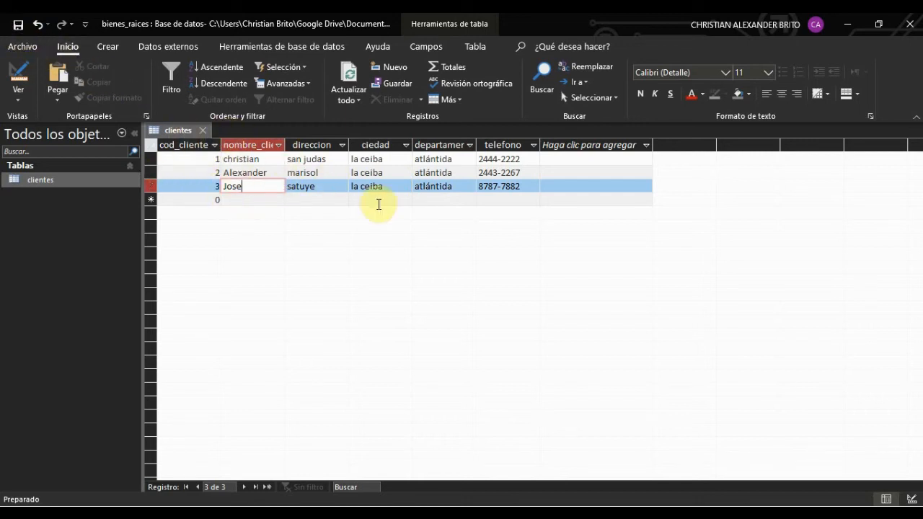
Review the Clientes and Alquileres table definitions in the Word document, and return to Access
key(alt+Tab)
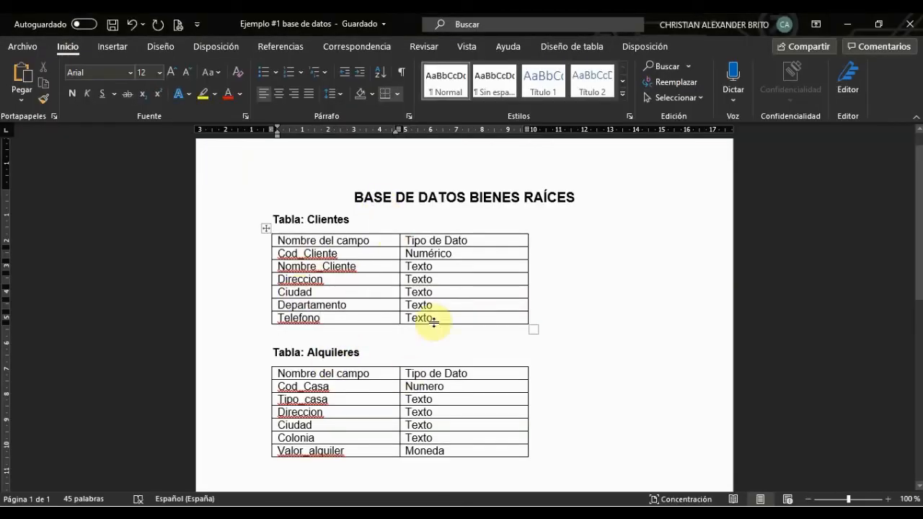
drag(270, 219, 490, 326)
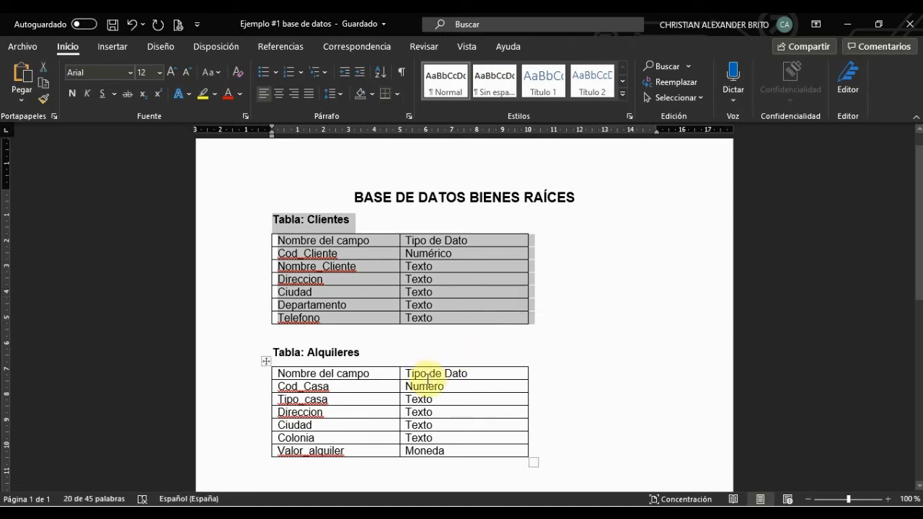
key(alt+Tab)
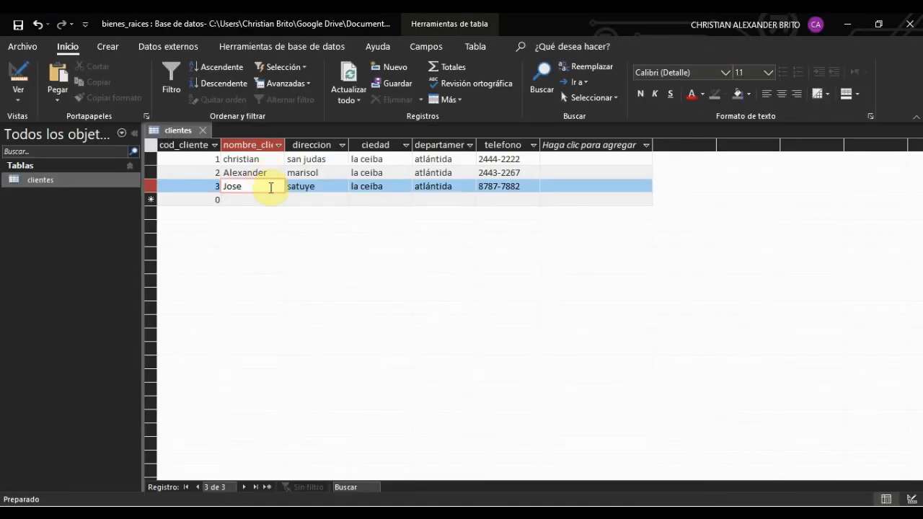
key(alt+Tab)
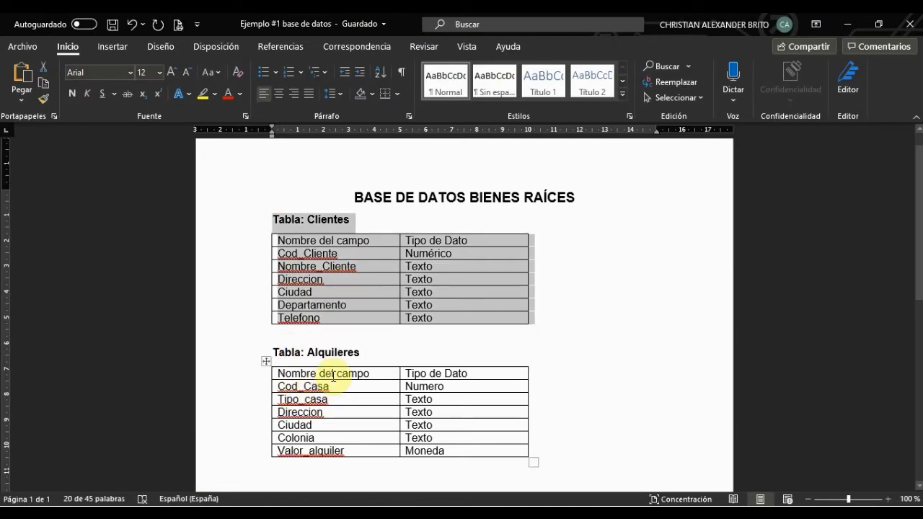
key(alt+Tab)
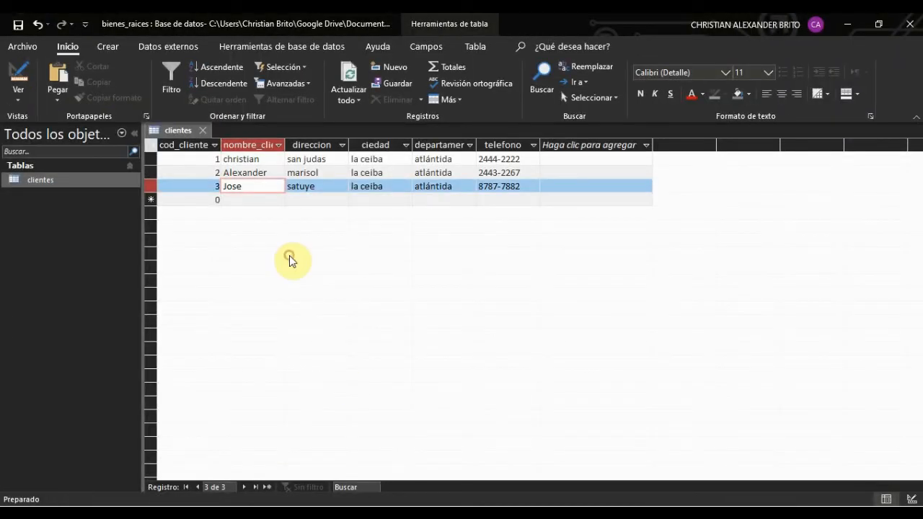
Create a new table, switch it to design view and save it as alquileres
click(108, 48)
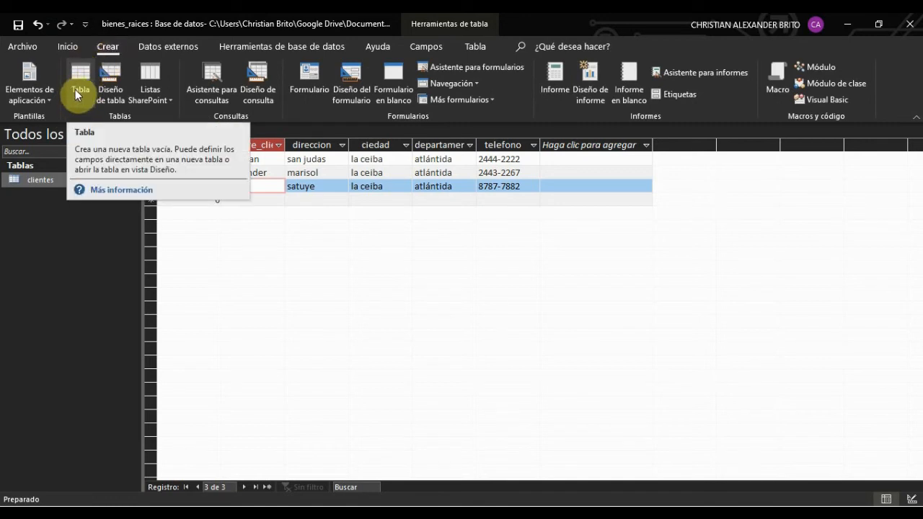
click(75, 90)
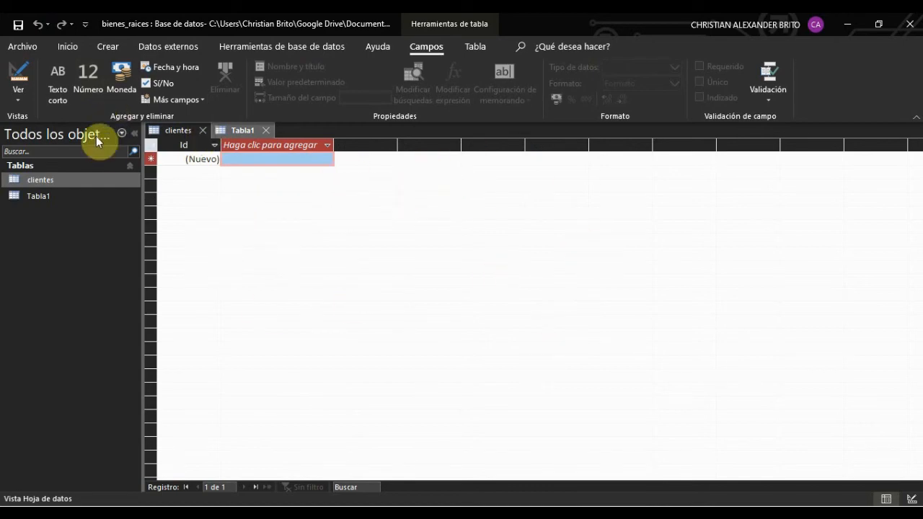
click(25, 98)
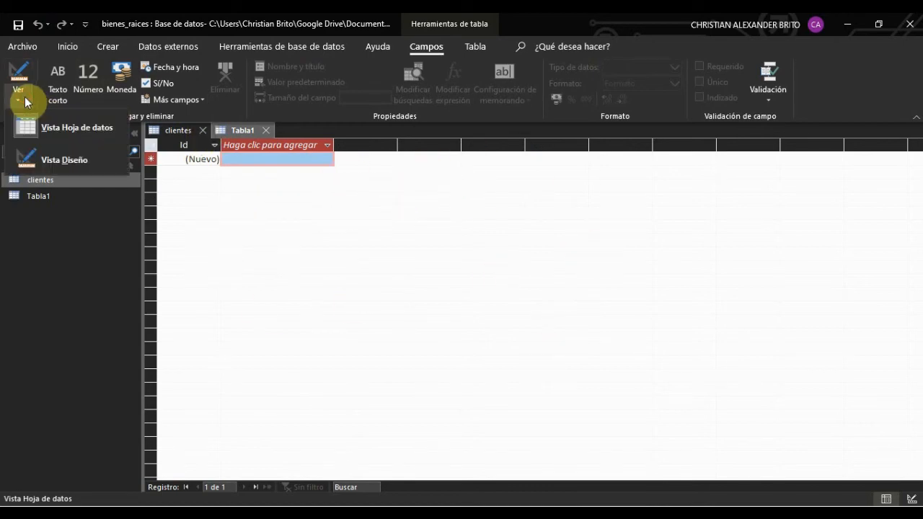
click(34, 160)
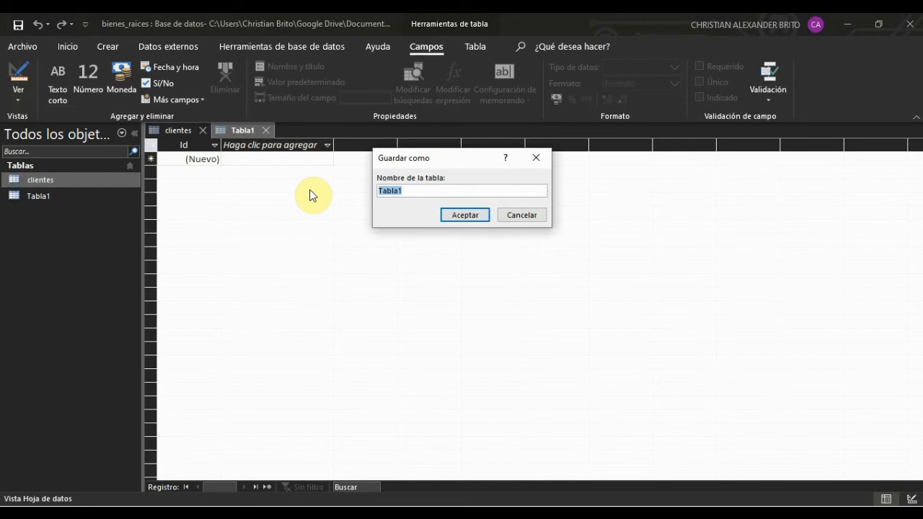
text(alquileres)
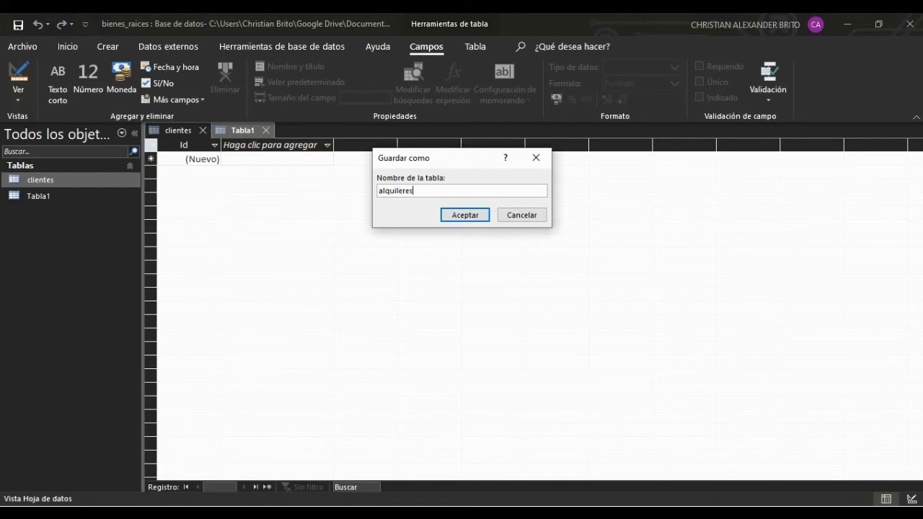
click(476, 215)
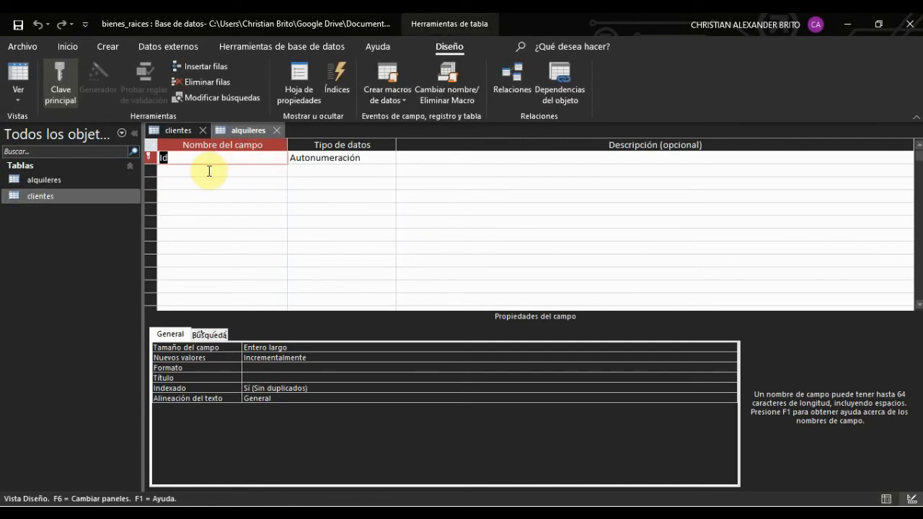
Check the Alquileres definition in the Word document and define the table's first field as cod_casa with data type Número
key(alt+Tab)
click(581, 317)
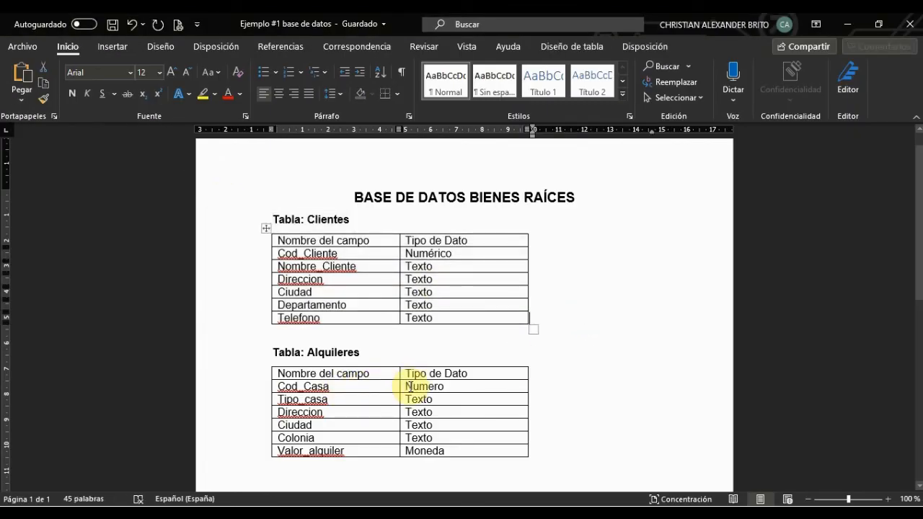
key(alt+Tab)
text(cod_casa)
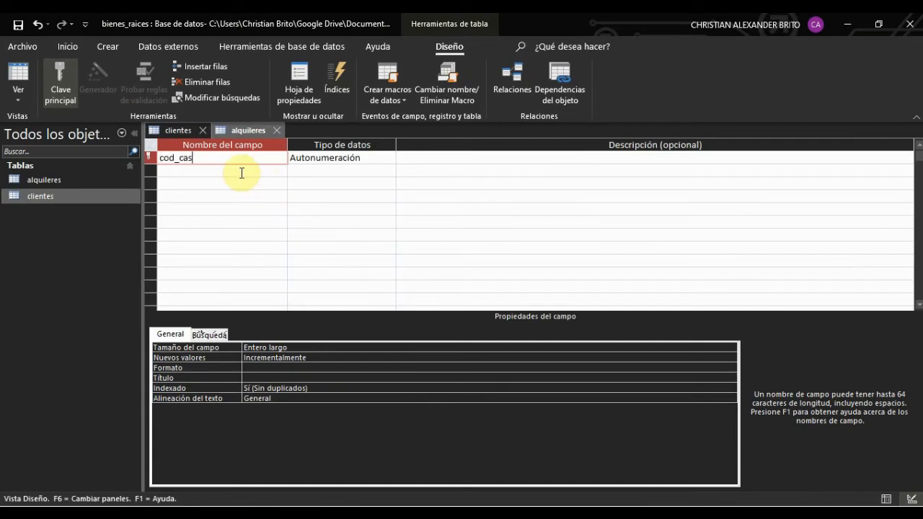
key(Tab)
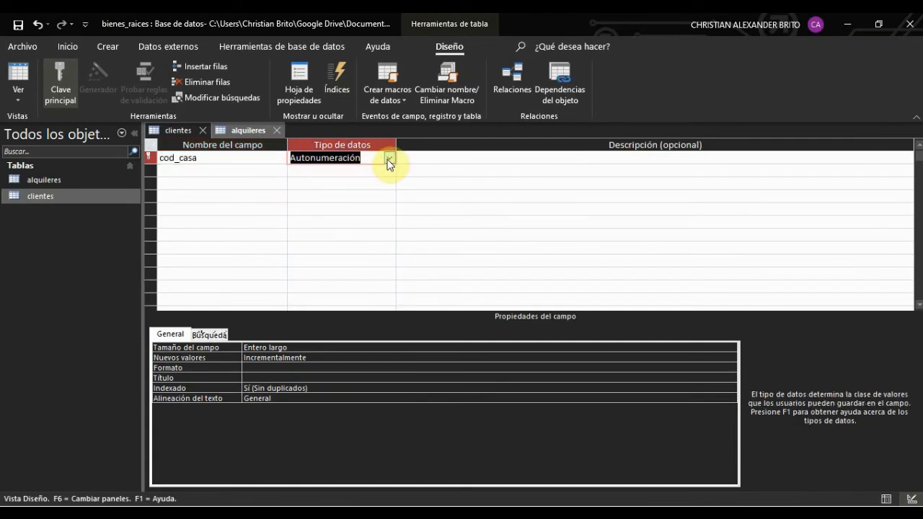
click(389, 159)
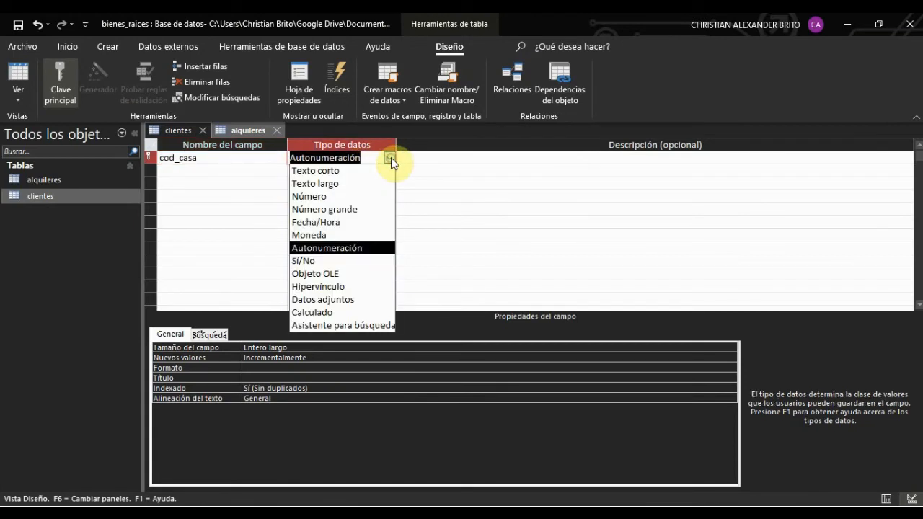
click(335, 196)
Following the Word document, add the fields tipo_casa and direccion to the alquileres table, both as Texto corto
key(alt+Tab)
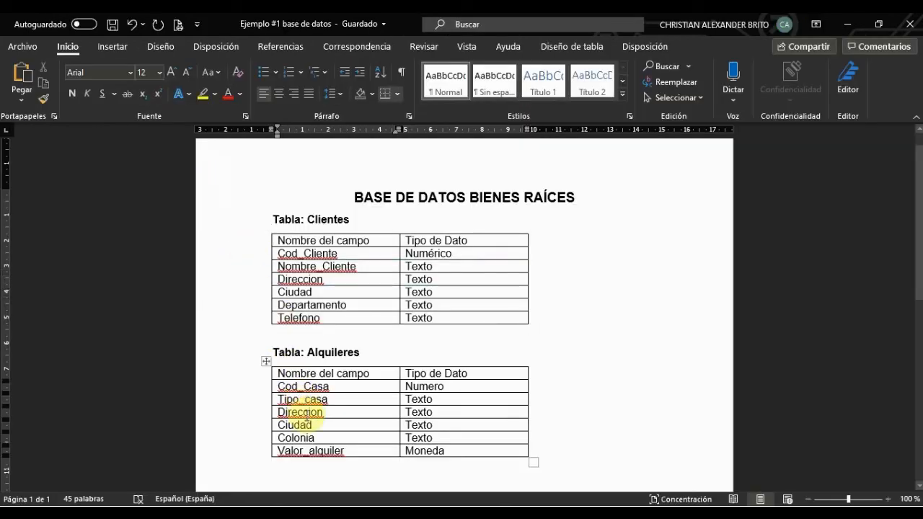
key(alt+Tab)
click(227, 176)
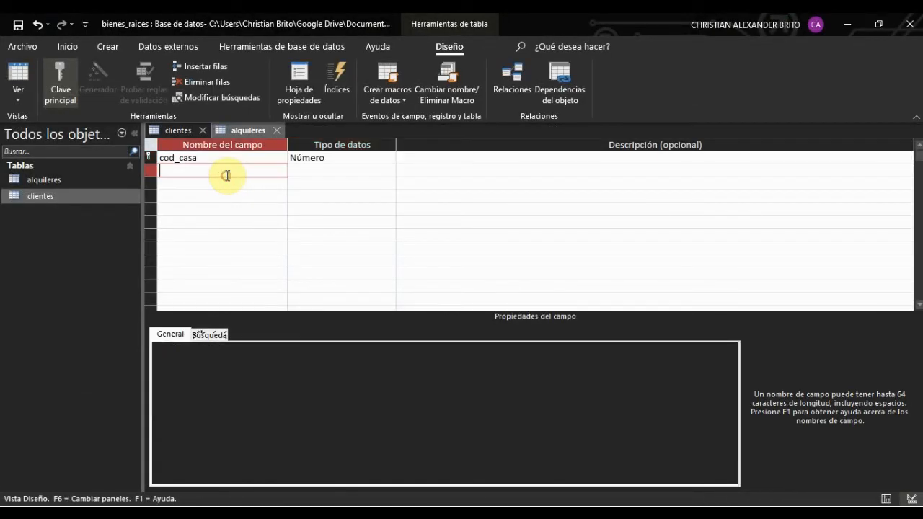
text(tipo_casa)
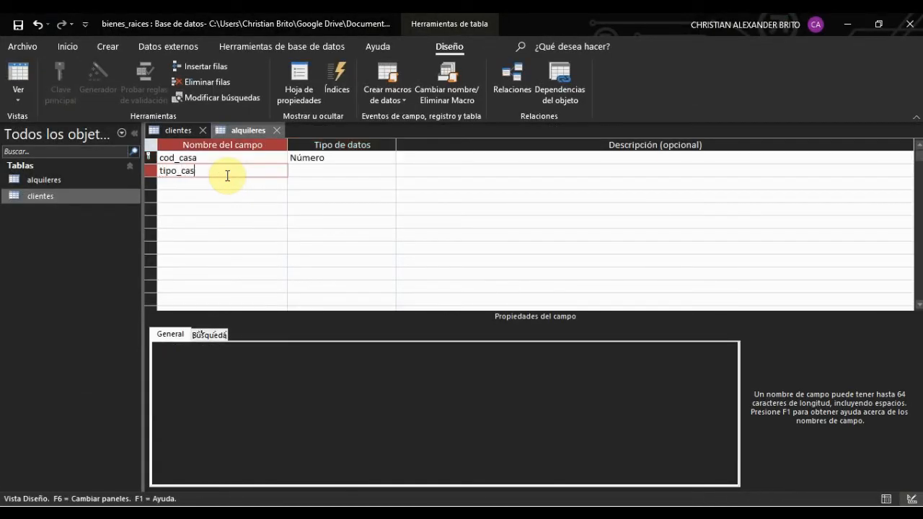
key(Tab)
click(227, 182)
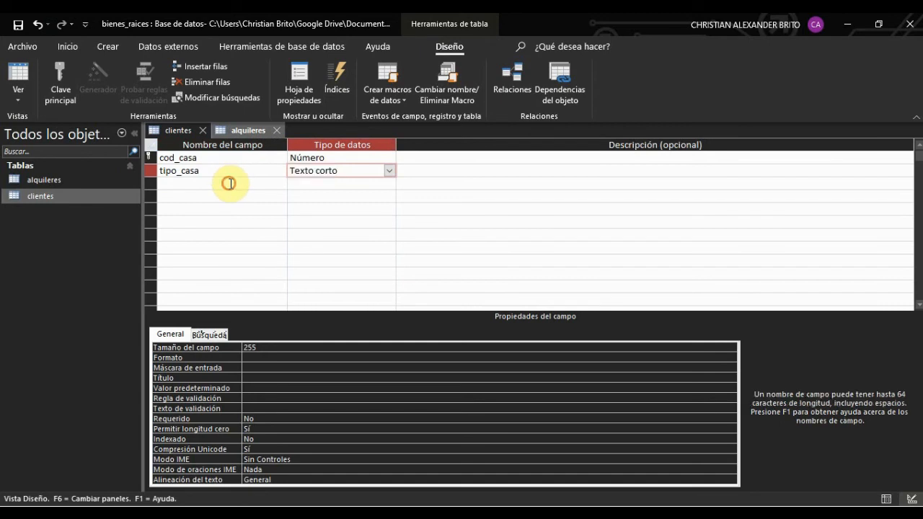
text(direccion)
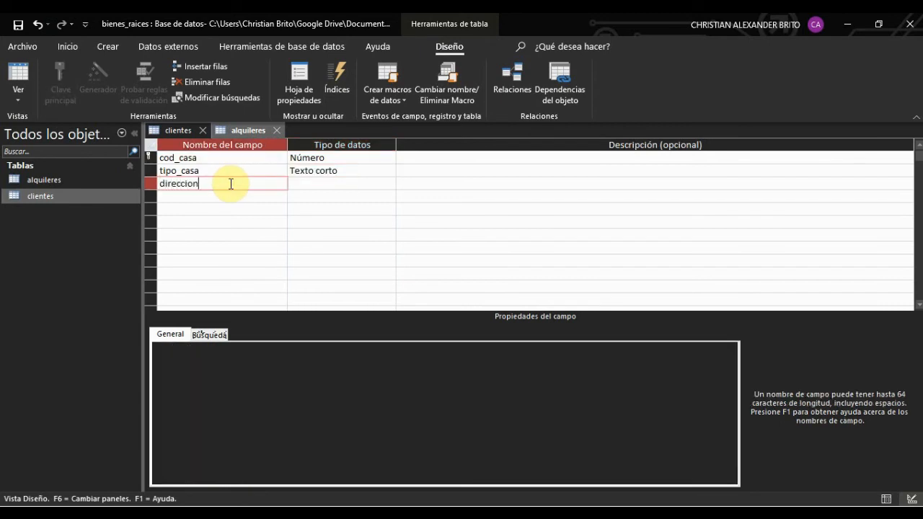
key(Tab)
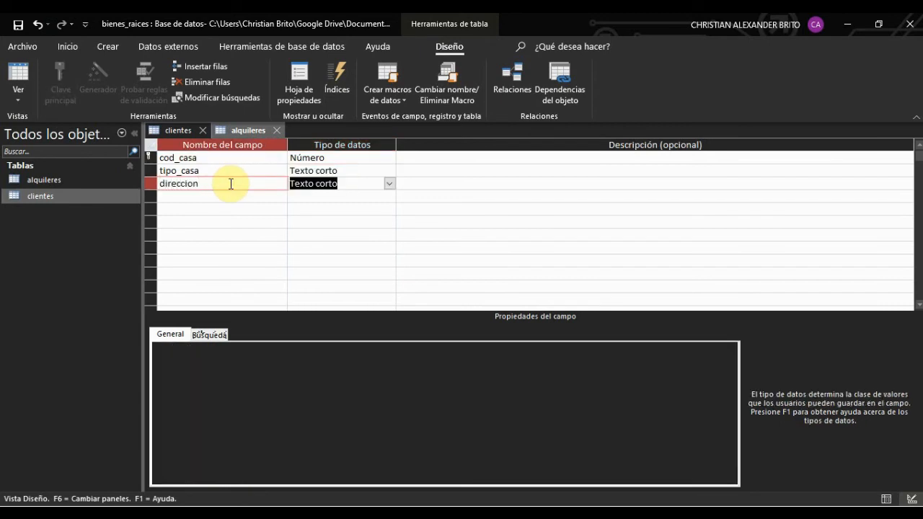
text(tex)
click(193, 197)
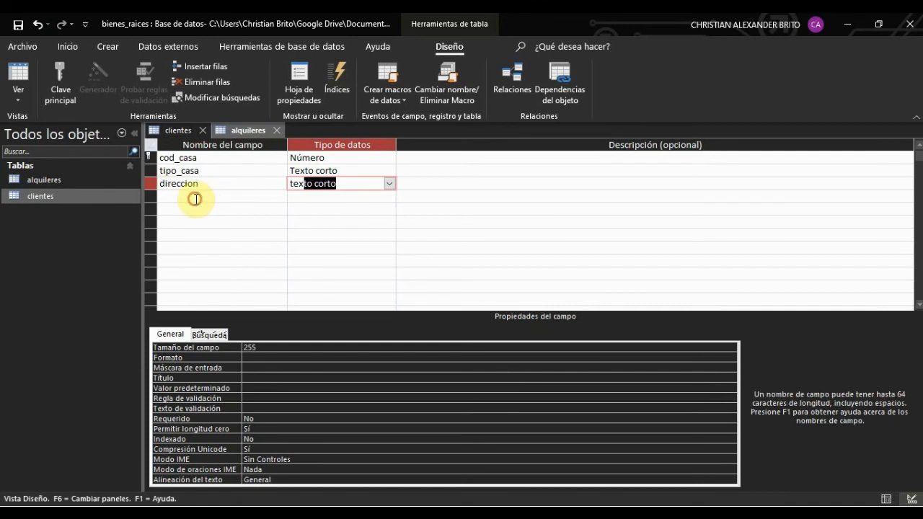
Delete and re-enter the underscore in the tipo_casa field name
click(181, 171)
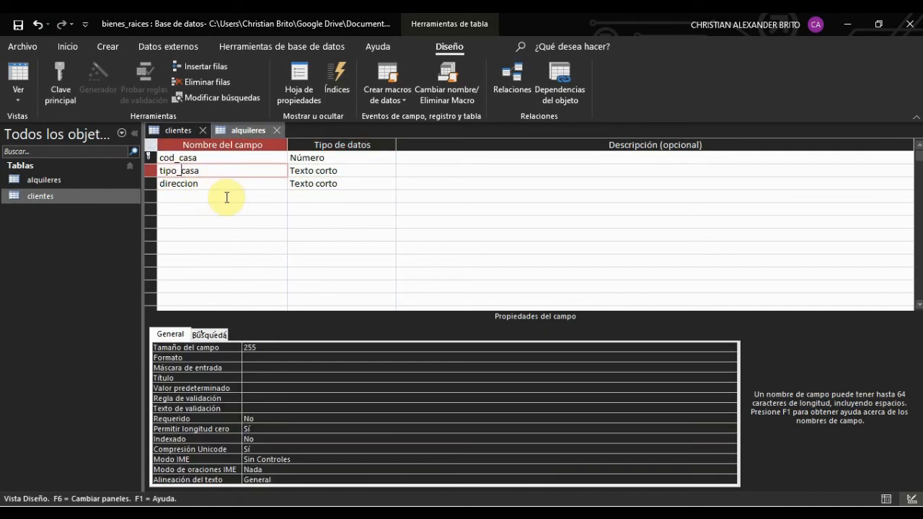
key(BackSpace)
text(_)
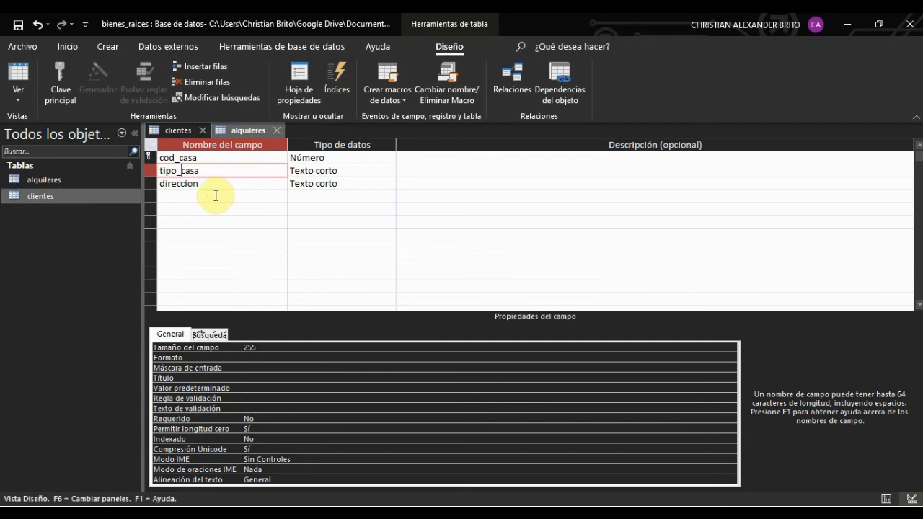
Consult the Word document and add the fields ciudad and colonia to the alquileres table, both as Texto corto
click(213, 195)
key(alt+Tab)
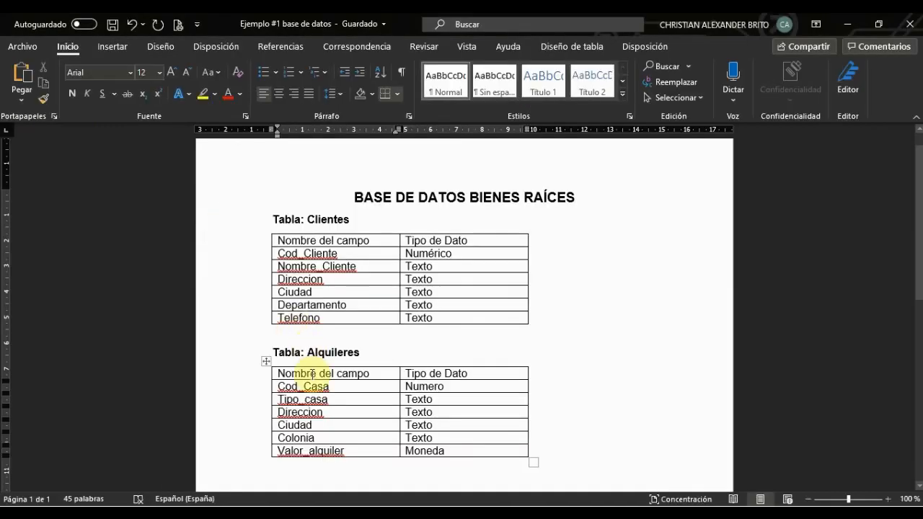
key(alt+Tab)
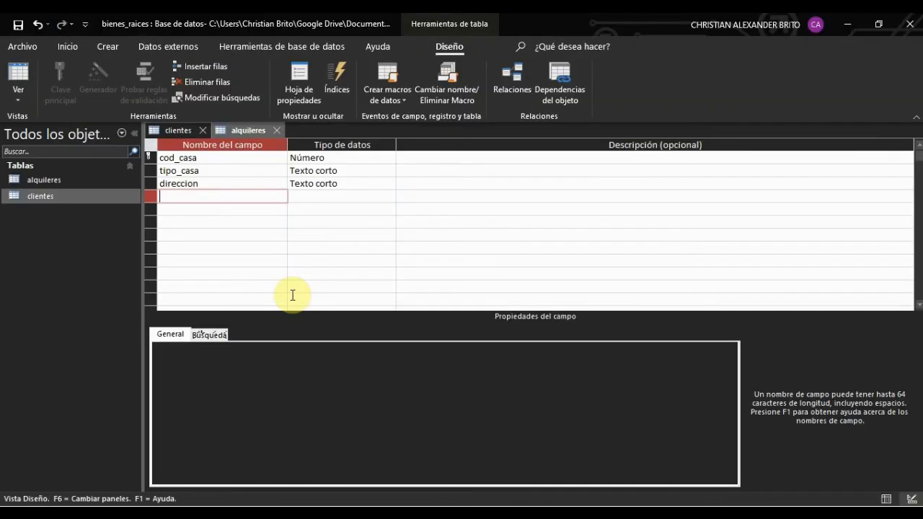
text(ciudad)
key(Tab)
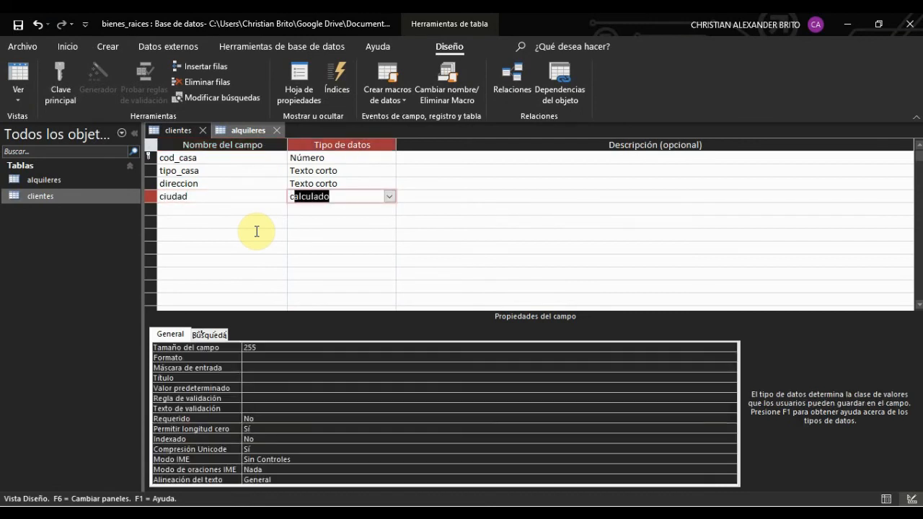
text(texto corto)
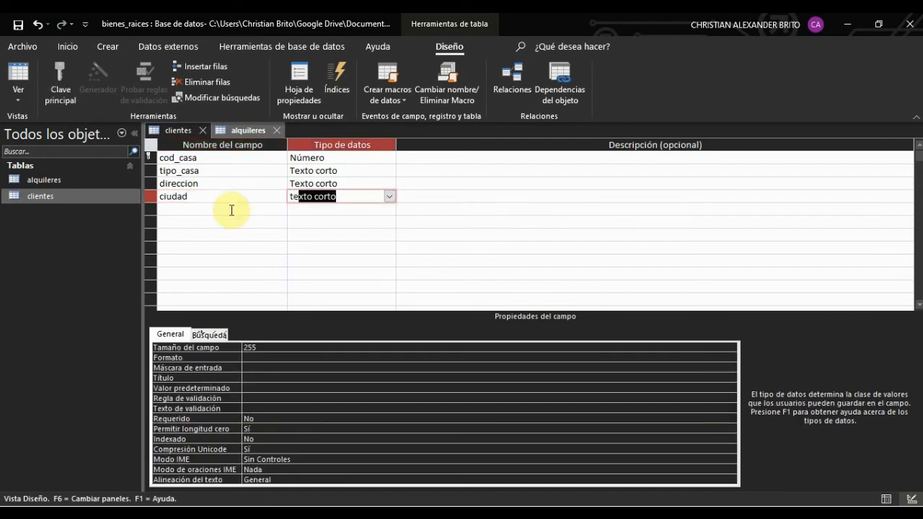
click(226, 207)
text(colonia)
key(Tab)
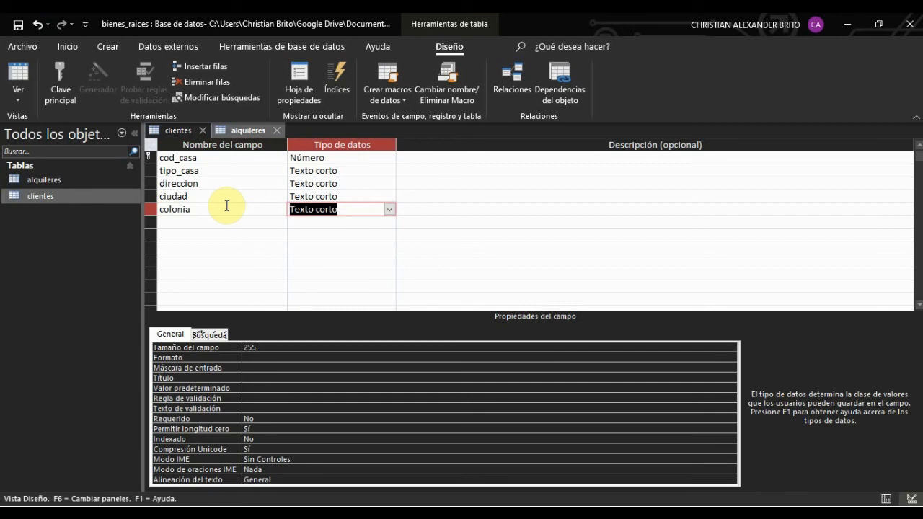
Check the last field in the Word document and add it as valor_alquiler with data type Moneda
key(alt+Tab)
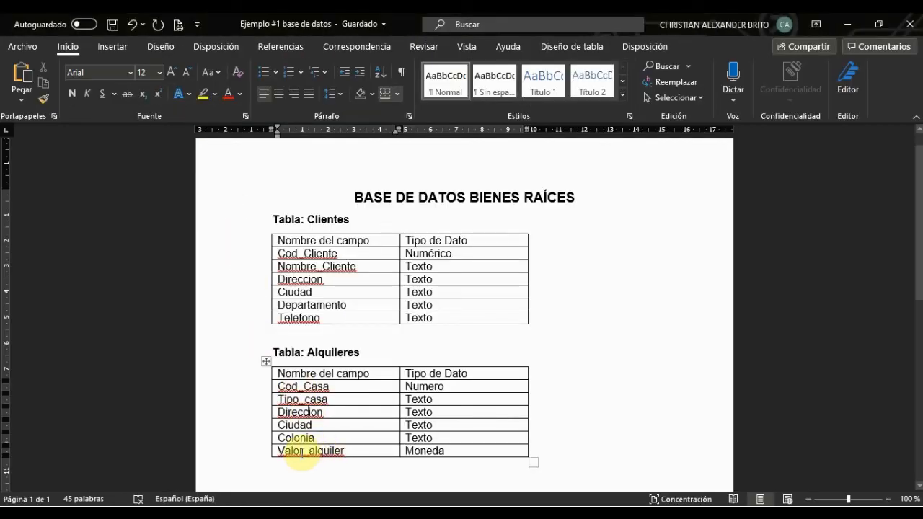
key(alt+Tab)
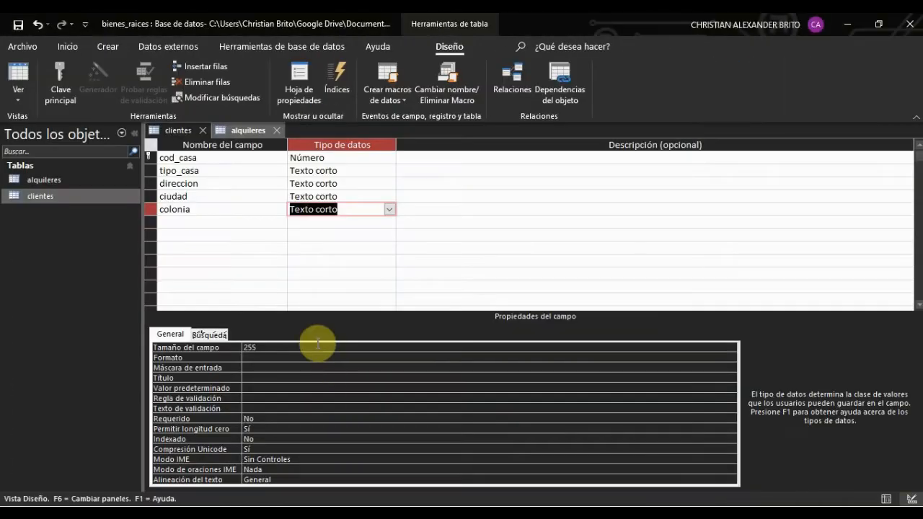
click(227, 224)
text(valor)
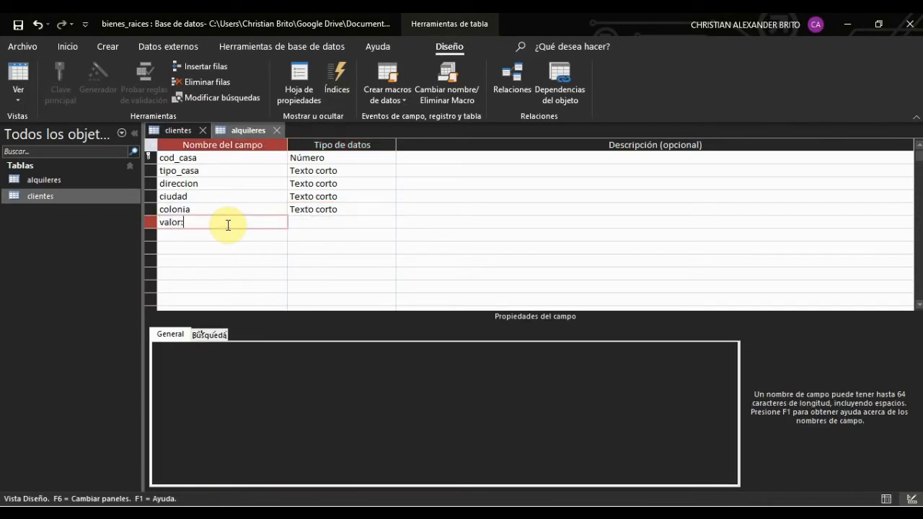
text(_alquiler)
key(Tab)
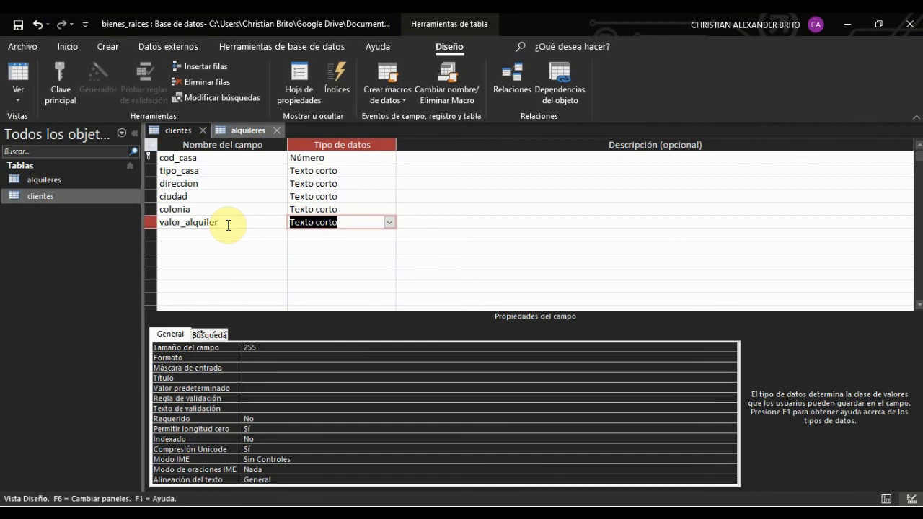
click(389, 222)
click(353, 299)
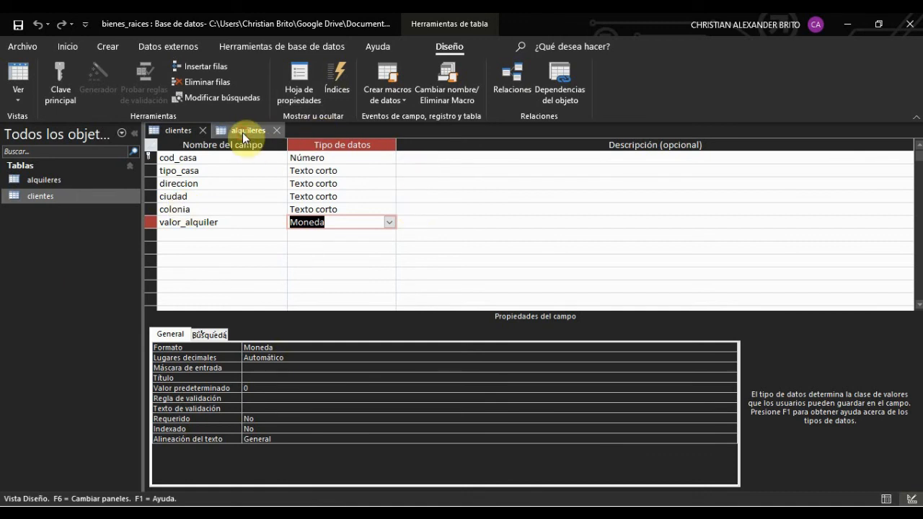
Show the alquileres table as a datasheet and start its first record with cod_casa 1 and tipo_casa Dos plantas
click(26, 99)
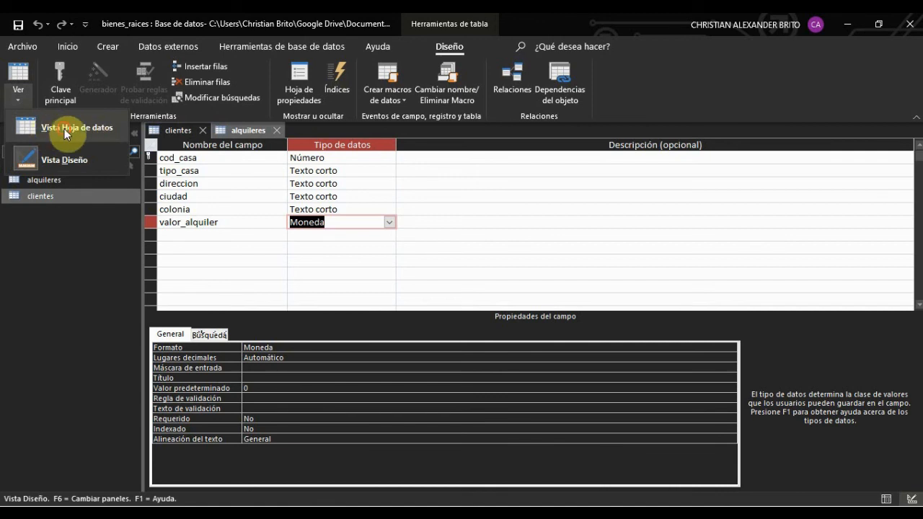
click(65, 128)
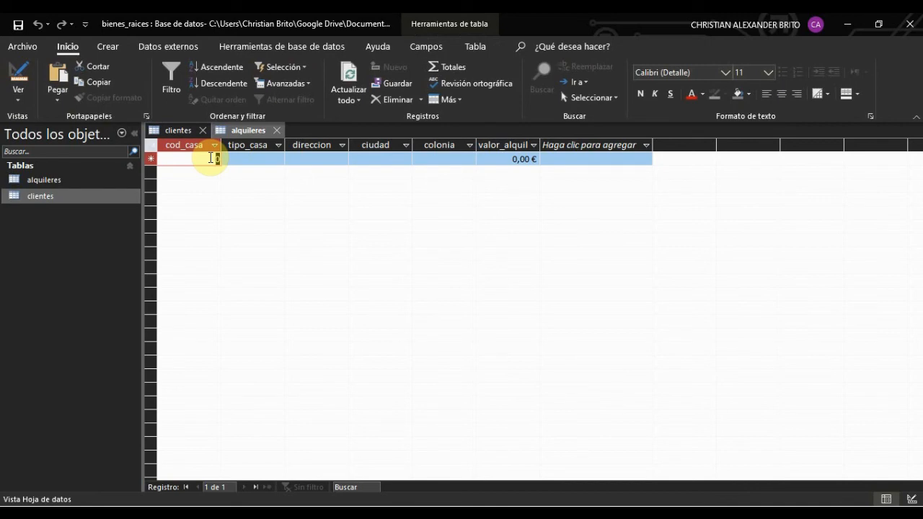
text(1)
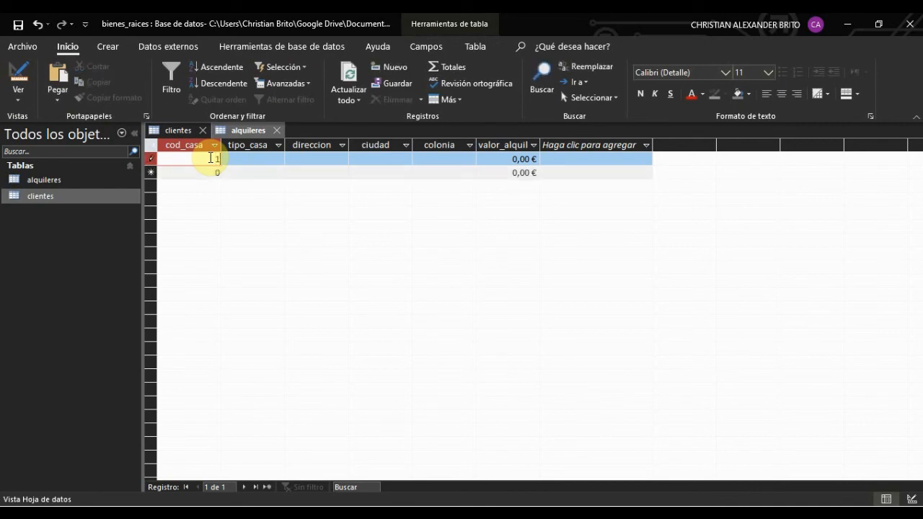
click(253, 156)
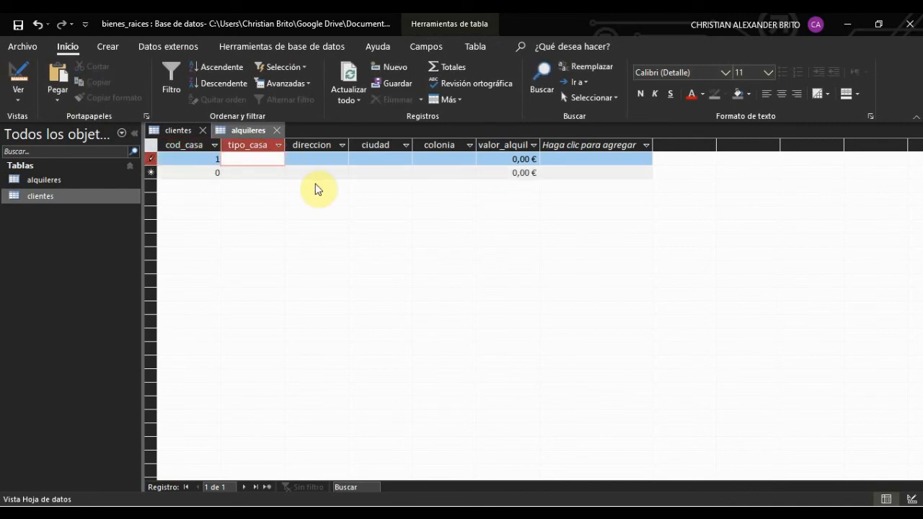
text(Dos plantas)
key(Tab)
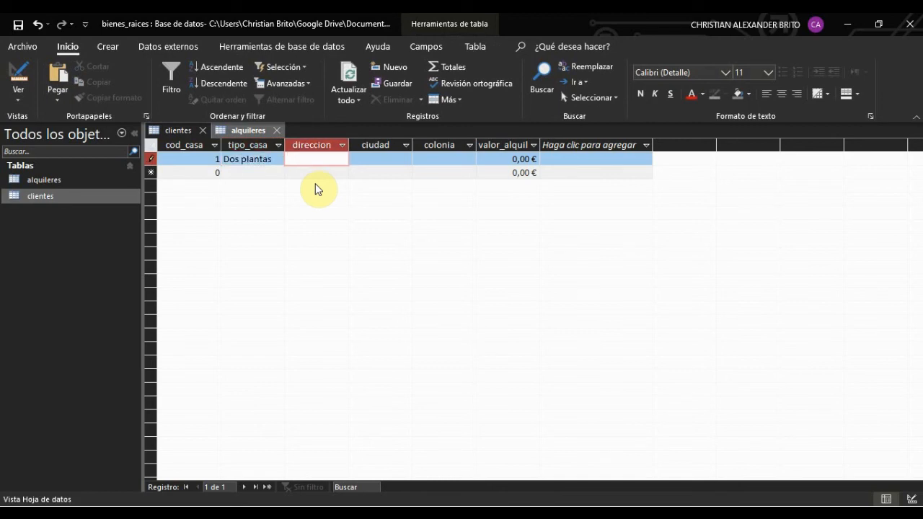
In record 1 of alquileres, enter the property's address in direccion and La Ceiba as ciudad
text(Col. Manantial)
key(Tab)
text(La C)
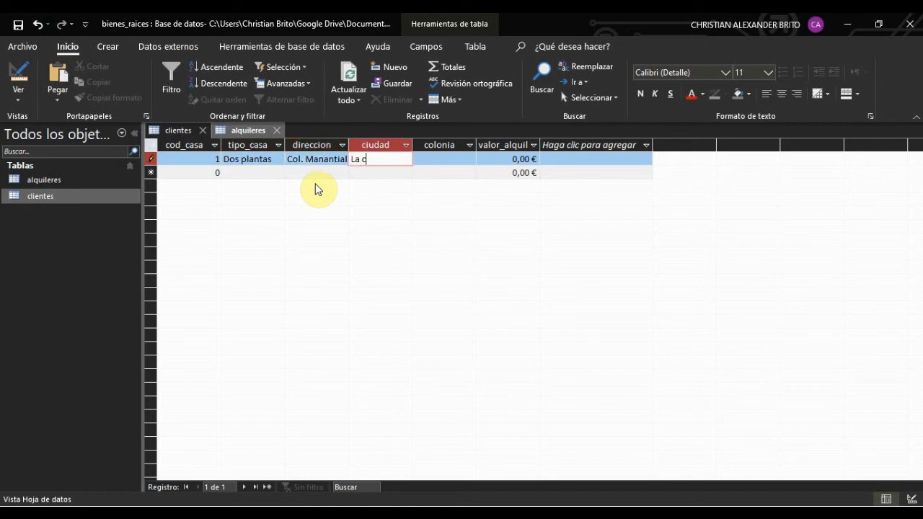
text(eiba)
key(Tab)
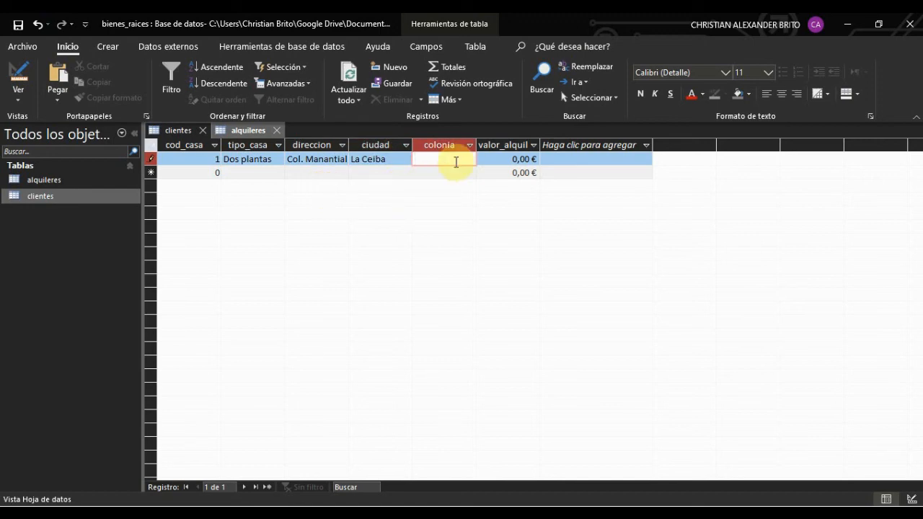
Complete record 1 with the property's sector and neighbourhood in colonia and a valor_alquiler of 1500
text(Sector)
text( A Col Mo)
key(BackSpace)
text(anantial)
key(Tab)
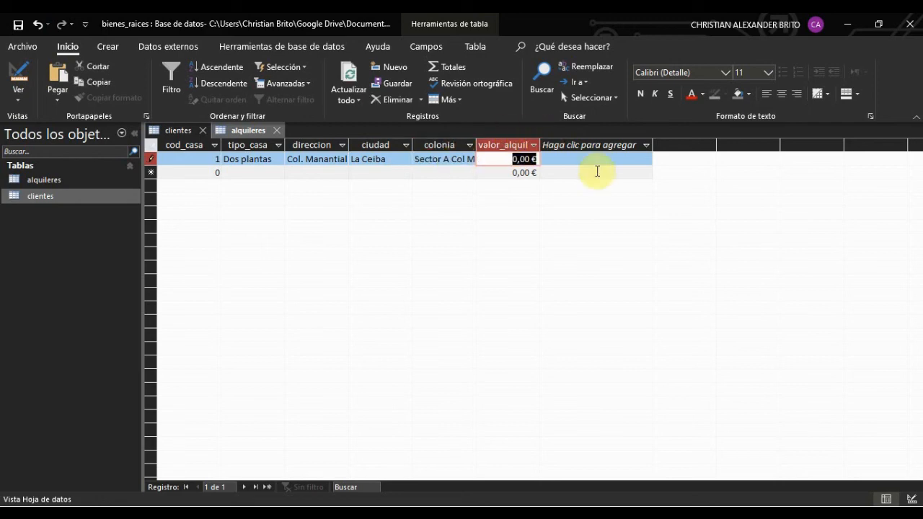
text(1.50)
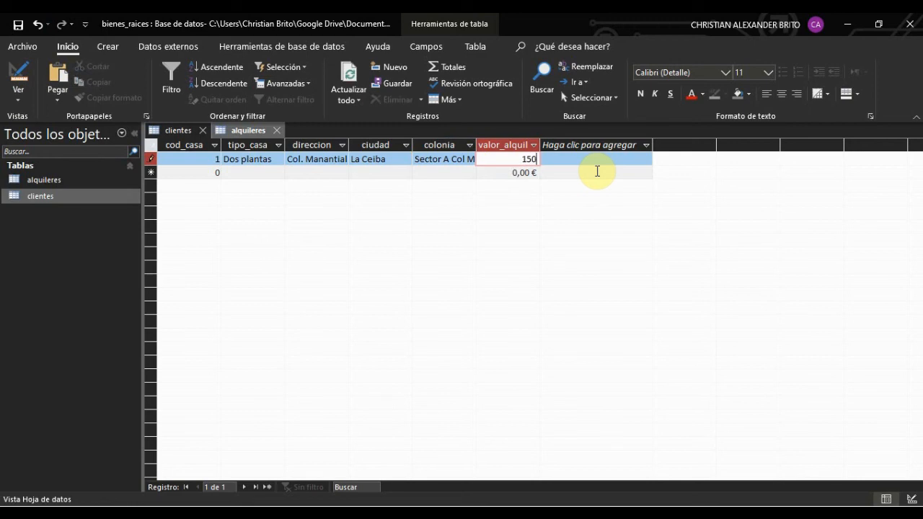
text(0)
key(Tab)
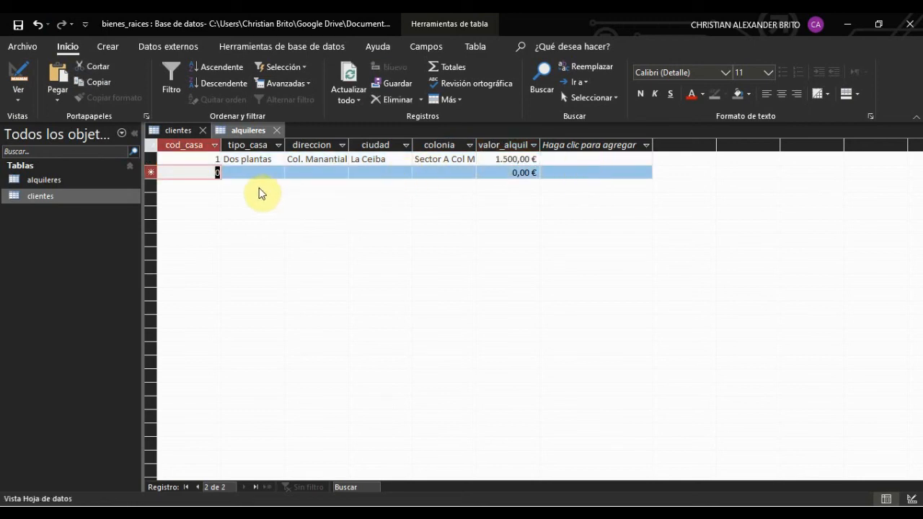
Start the second record with cod_casa 2, tipo_casa 1 Sola pieza and the property's address in direccion
text(2)
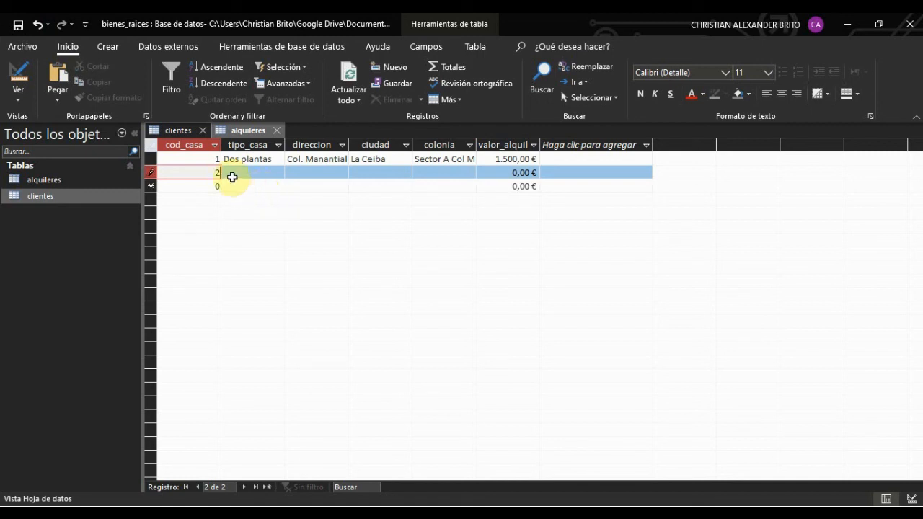
click(230, 175)
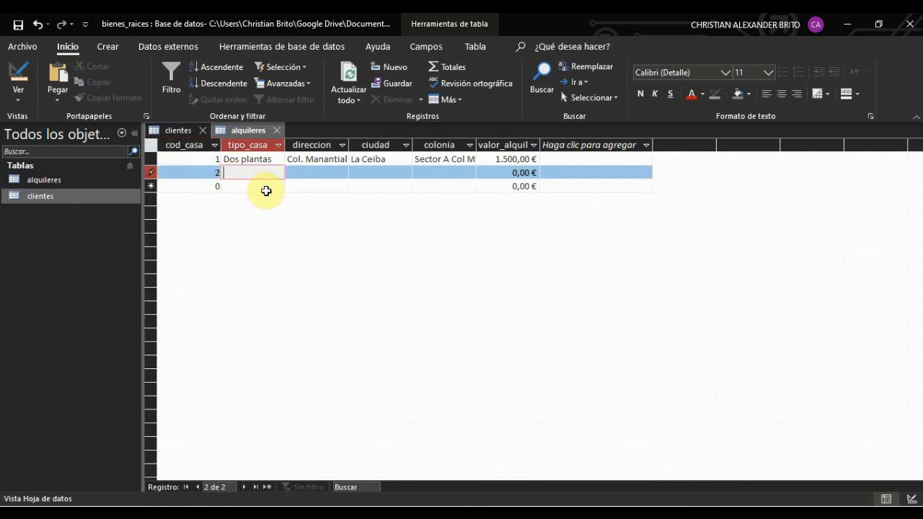
text(1 Sola pieza)
key(Tab)
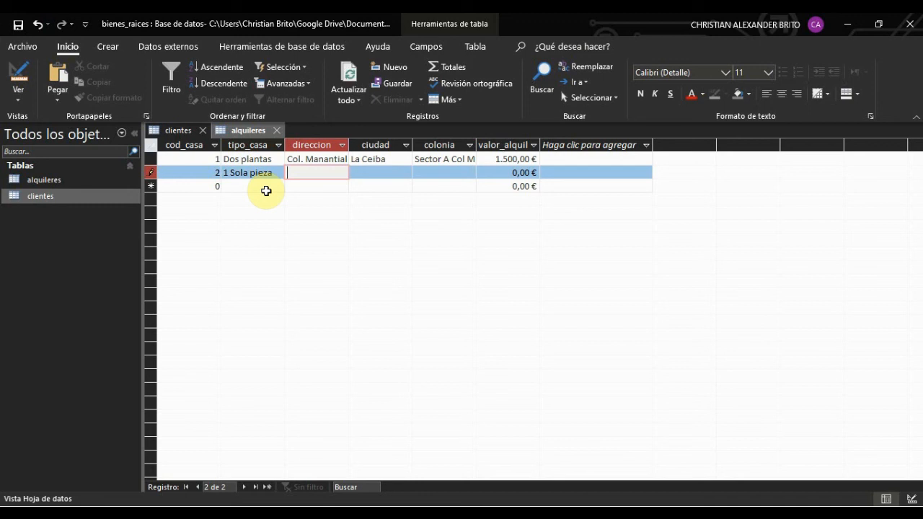
text(San Judas)
key(Tab)
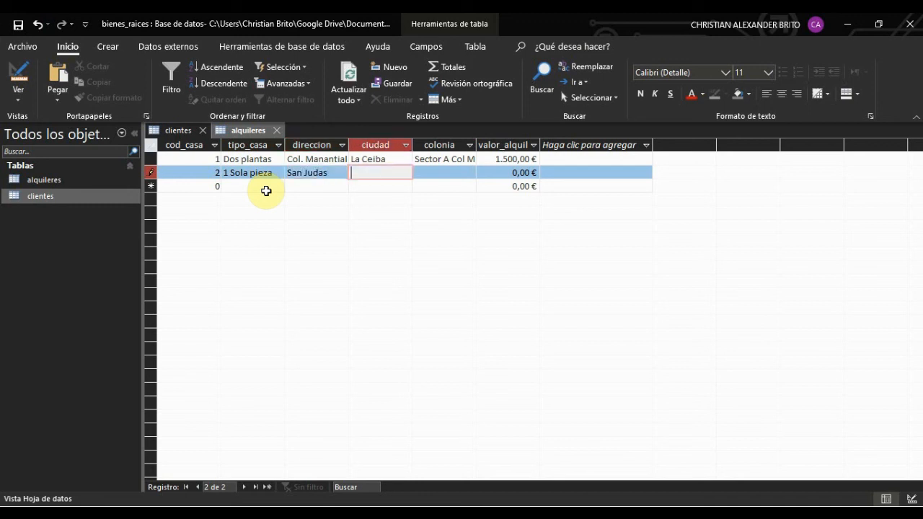
Enter La Ceiba as the ciudad of record 2
text(La Ceiba)
key(BackSpace)
key(BackSpace)
key(BackSpace)
key(BackSpace)
key(BackSpace)
text(Ceiba)
key(Tab)
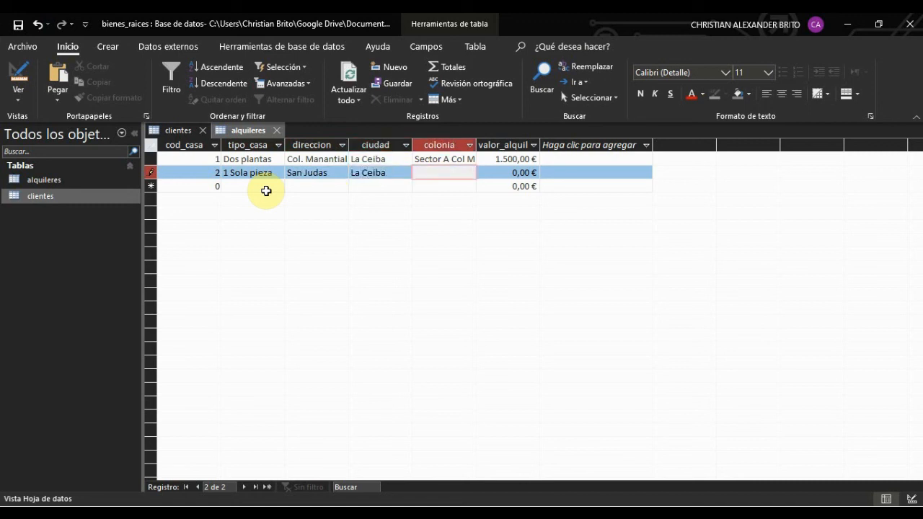
Complete record 2 with the property's sector and neighbourhood in colonia and a valor_alquiler of 3.000
text(Sector B Col. San Judas)
key(Tab)
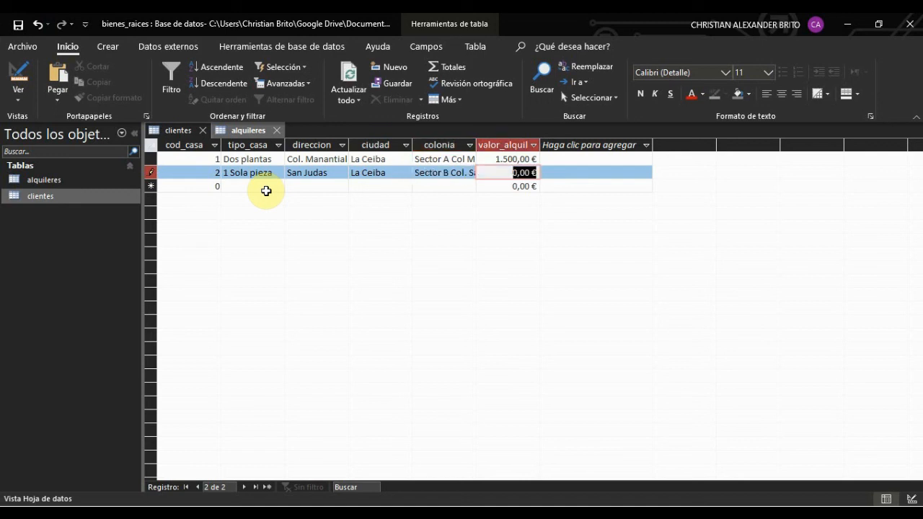
text(3.000)
key(Tab)
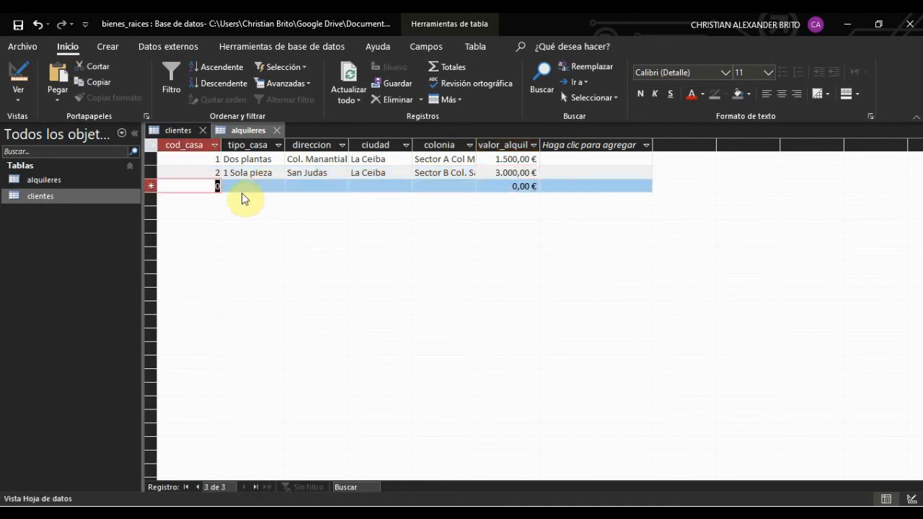
Start the third record with cod_casa 3 and tipo_casa Duplex
text(3)
key(Tab)
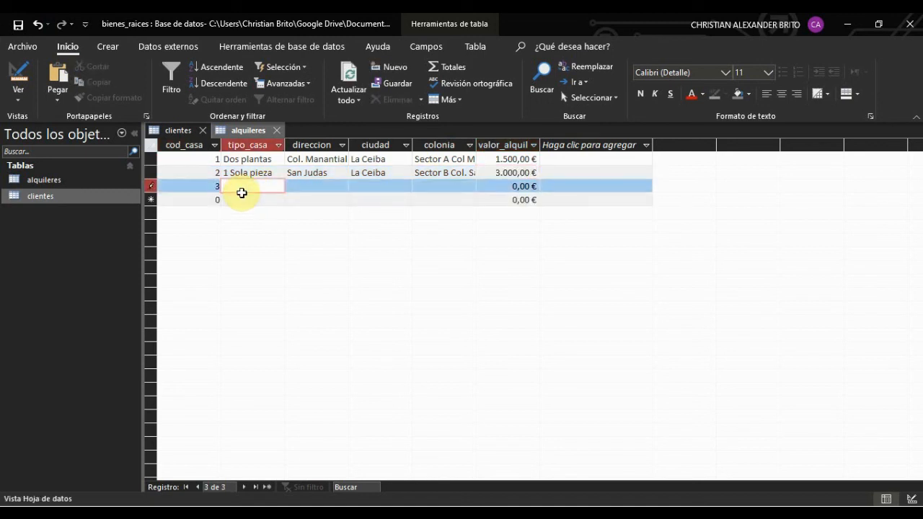
text(Duplex)
key(Tab)
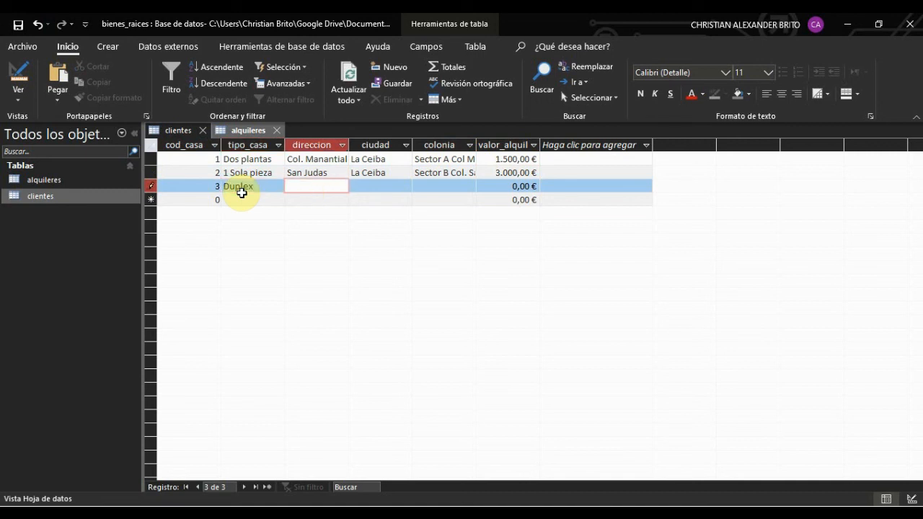
In record 3, enter the property's address in direccion and La Ceiba as ciudad
text(Col.)
key(BackSpace)
key(BackSpace)
key(BackSpace)
key(BackSpace)
key(BackSpace)
text(Barrio Mejía)
key(Tab)
text(La )
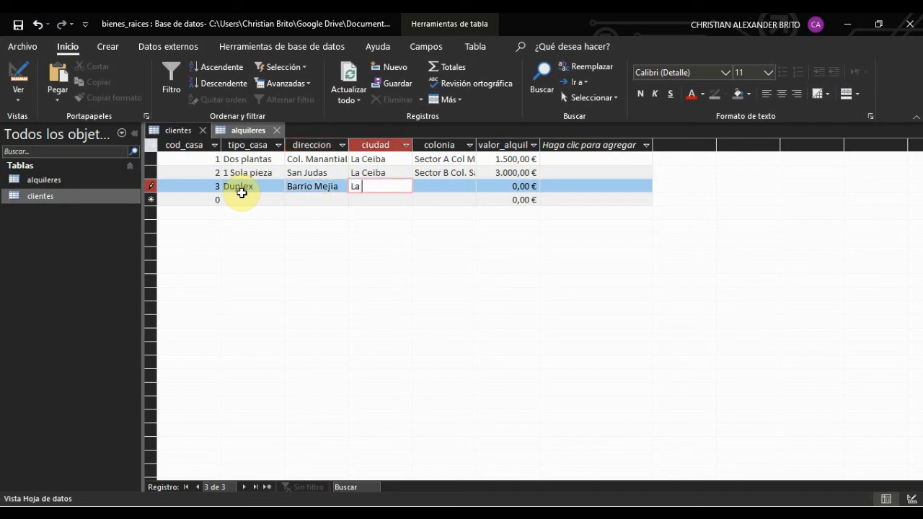
text(Ceiba)
key(Tab)
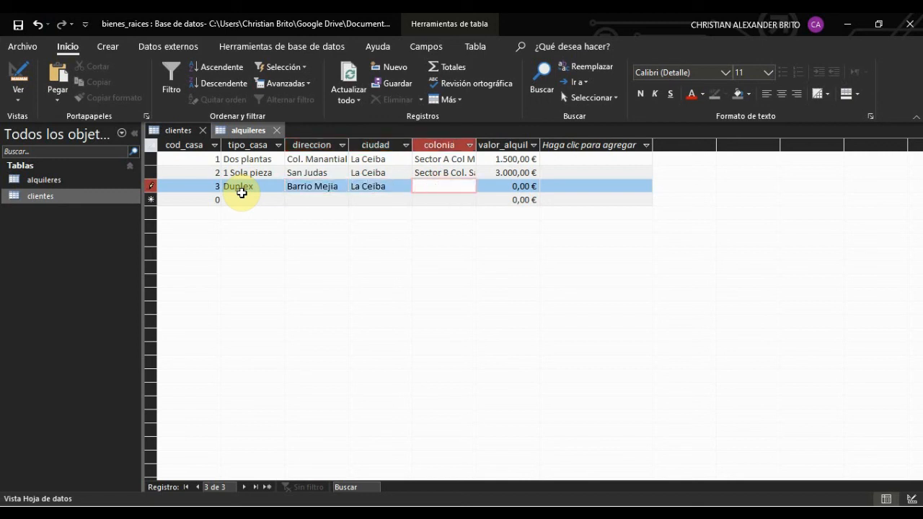
Complete record 3 with the property's street and neighbourhood in colonia and a valor_alquiler of 4500
text(Ave)
text( Principal )
text(Barrio Mejia)
key(Tab)
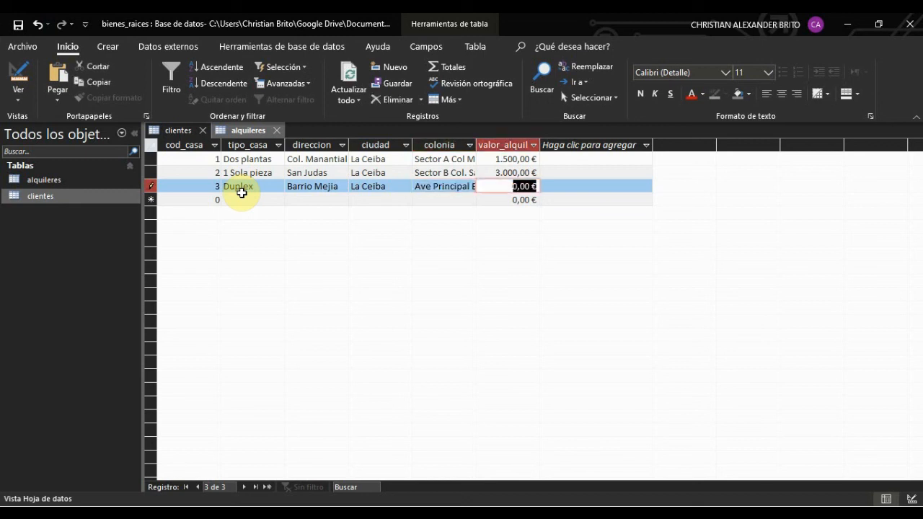
text(4500)
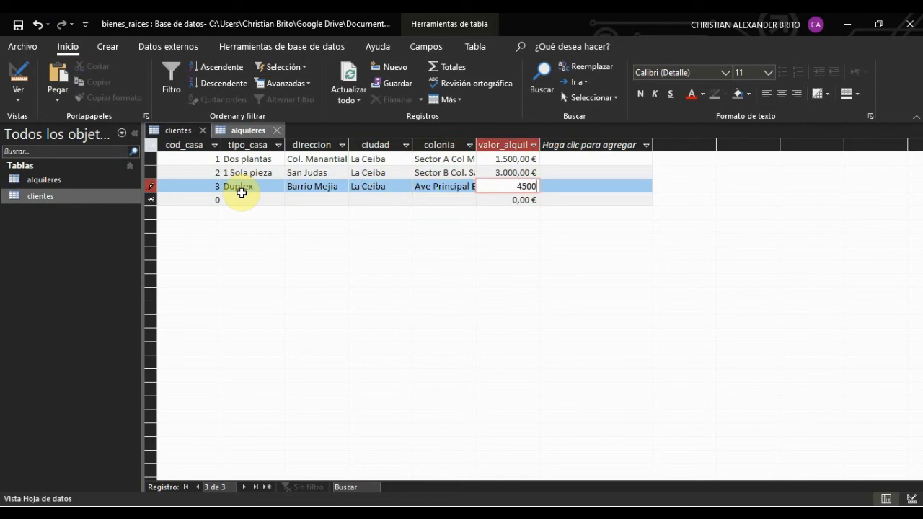
key(Tab)
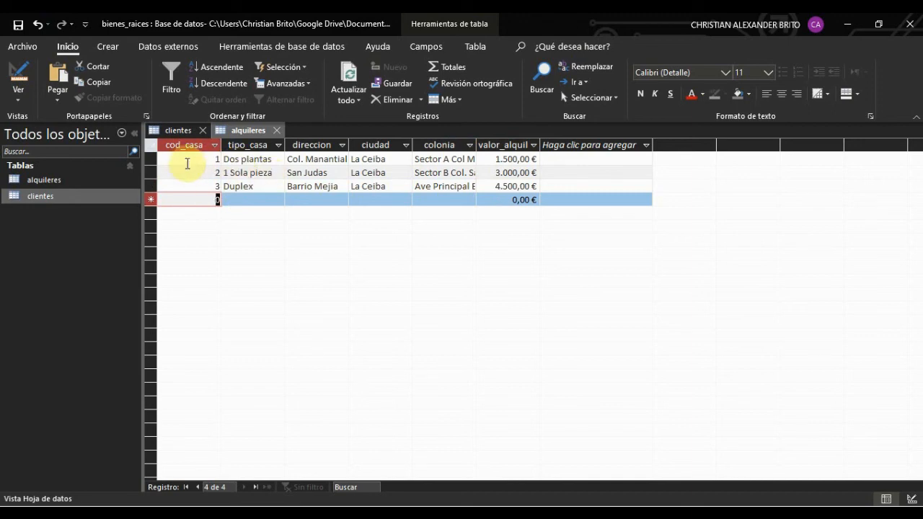
click(227, 159)
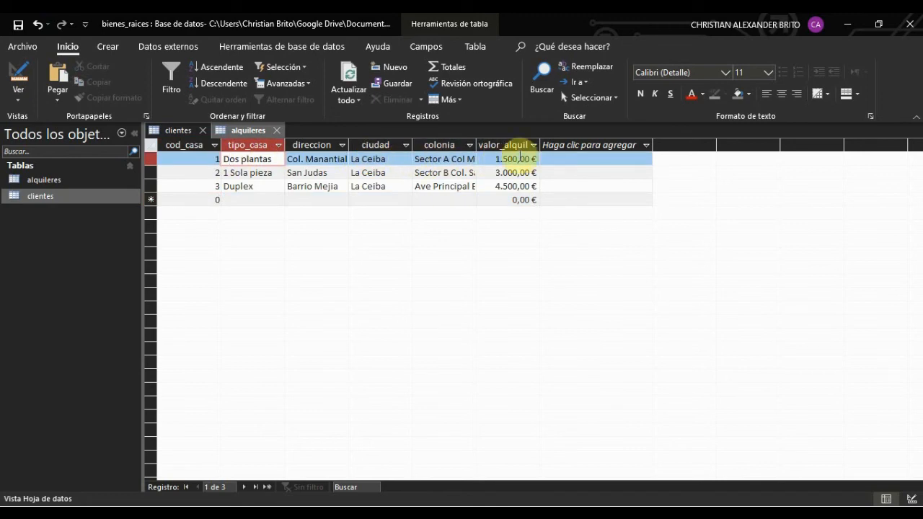
click(235, 173)
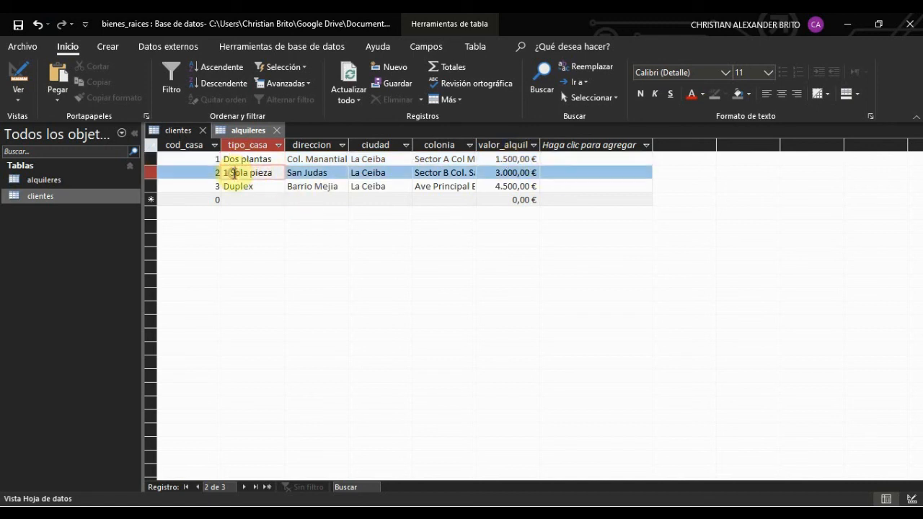